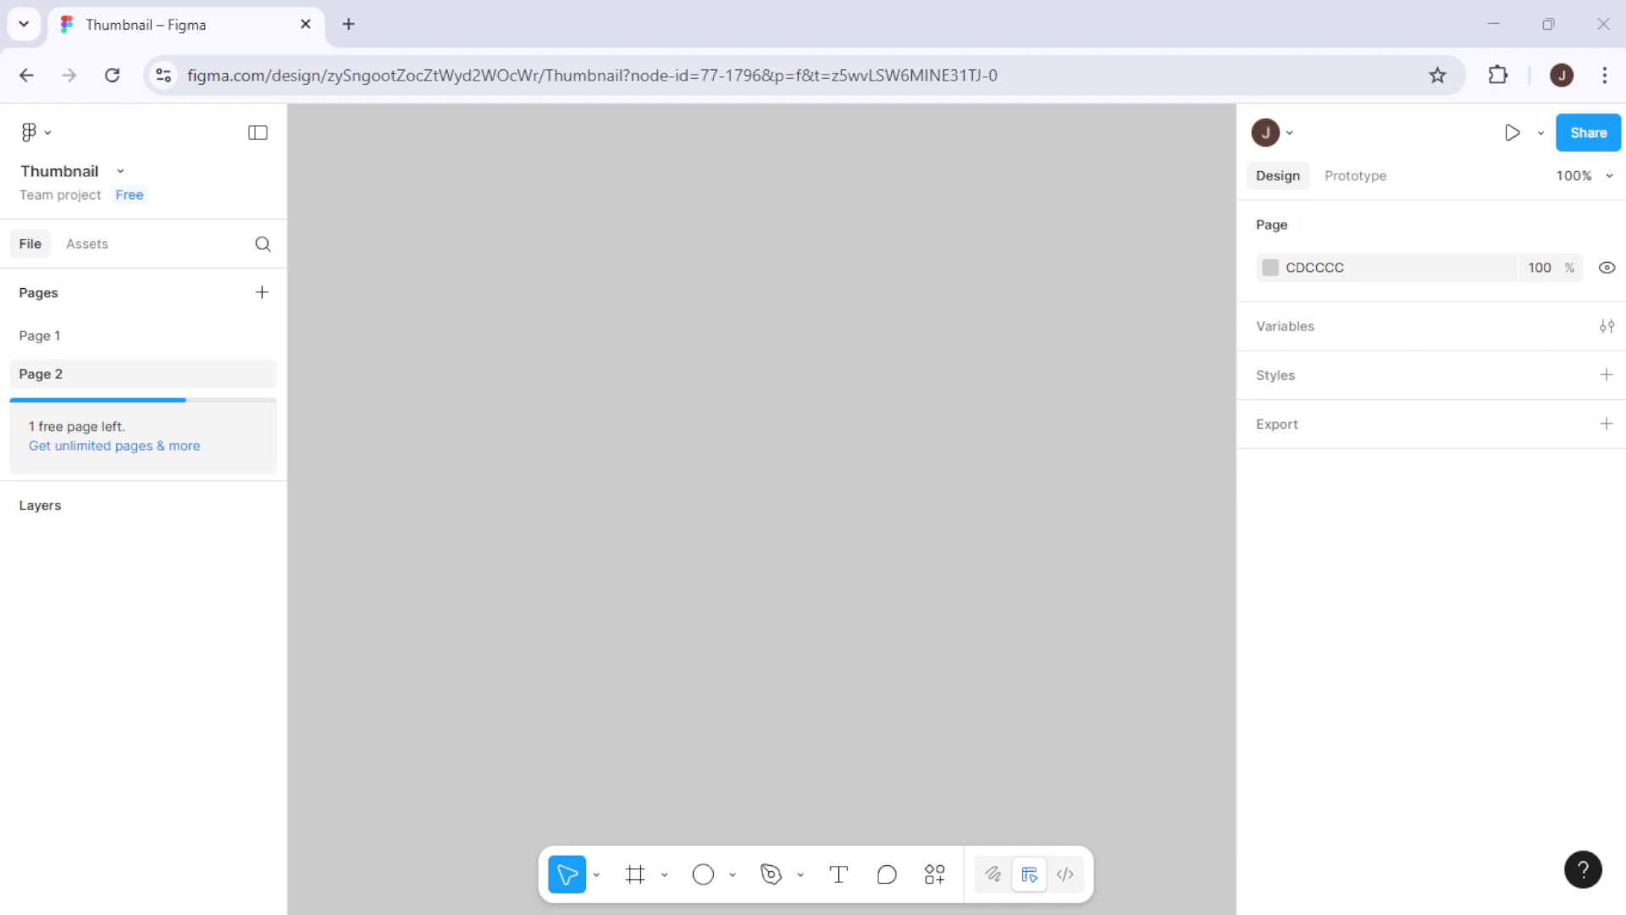
# - Draw a frame about 262 × 393 and place a circle about 81 × 81 near its center
pyautogui.click(635, 874)
pyautogui.moveTo(560, 303); pyautogui.dragTo(872, 772)
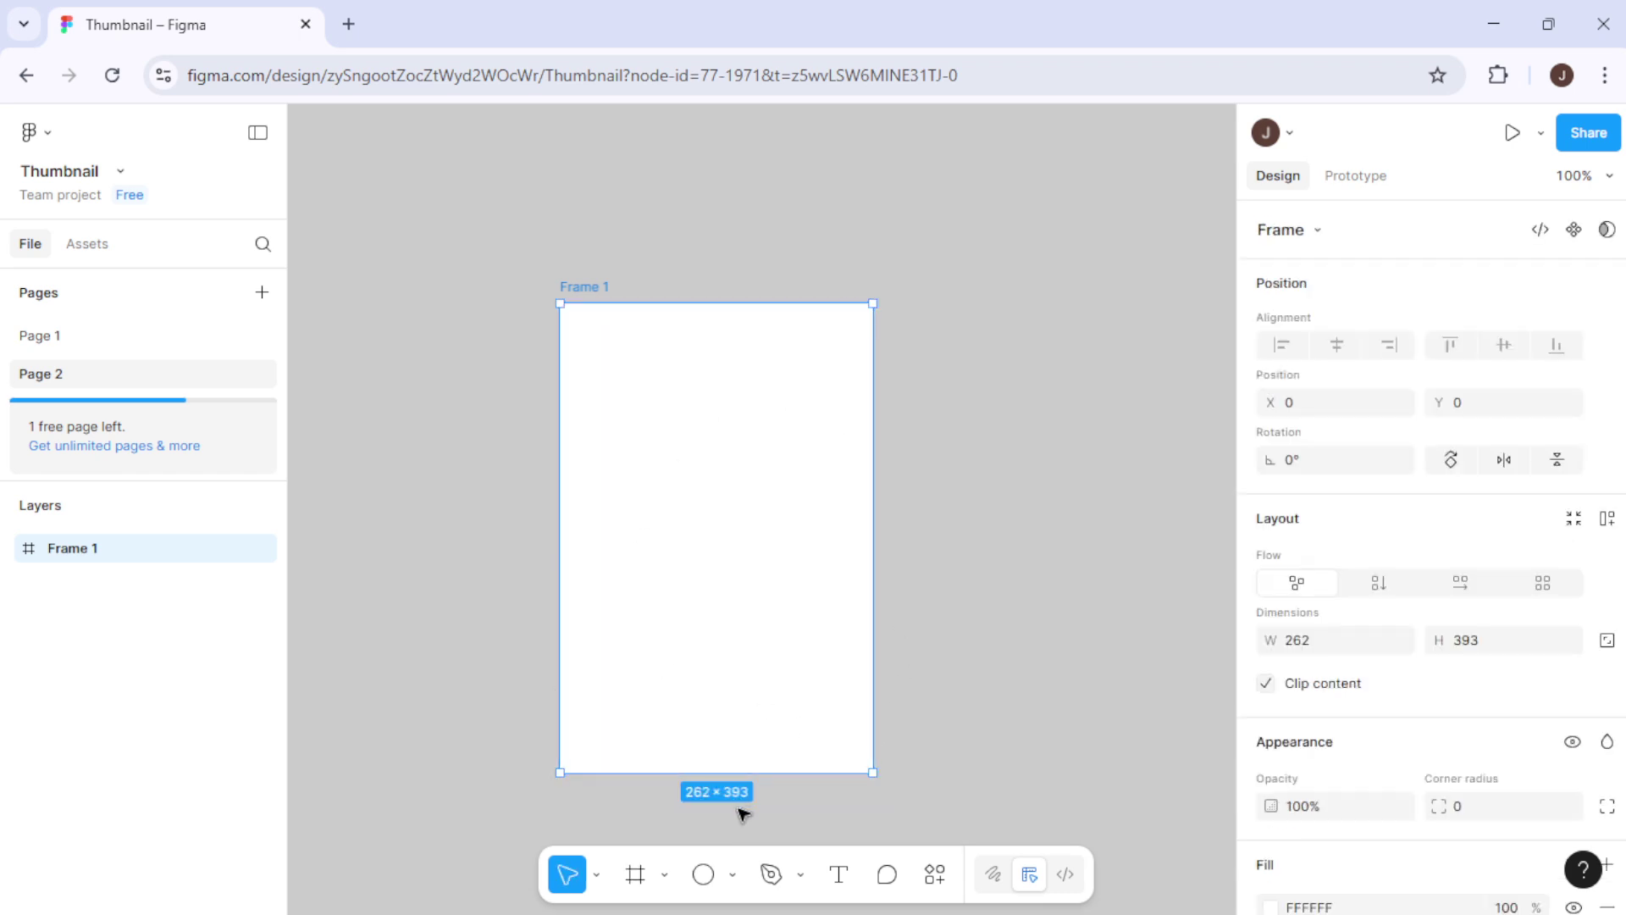
pyautogui.click(702, 874)
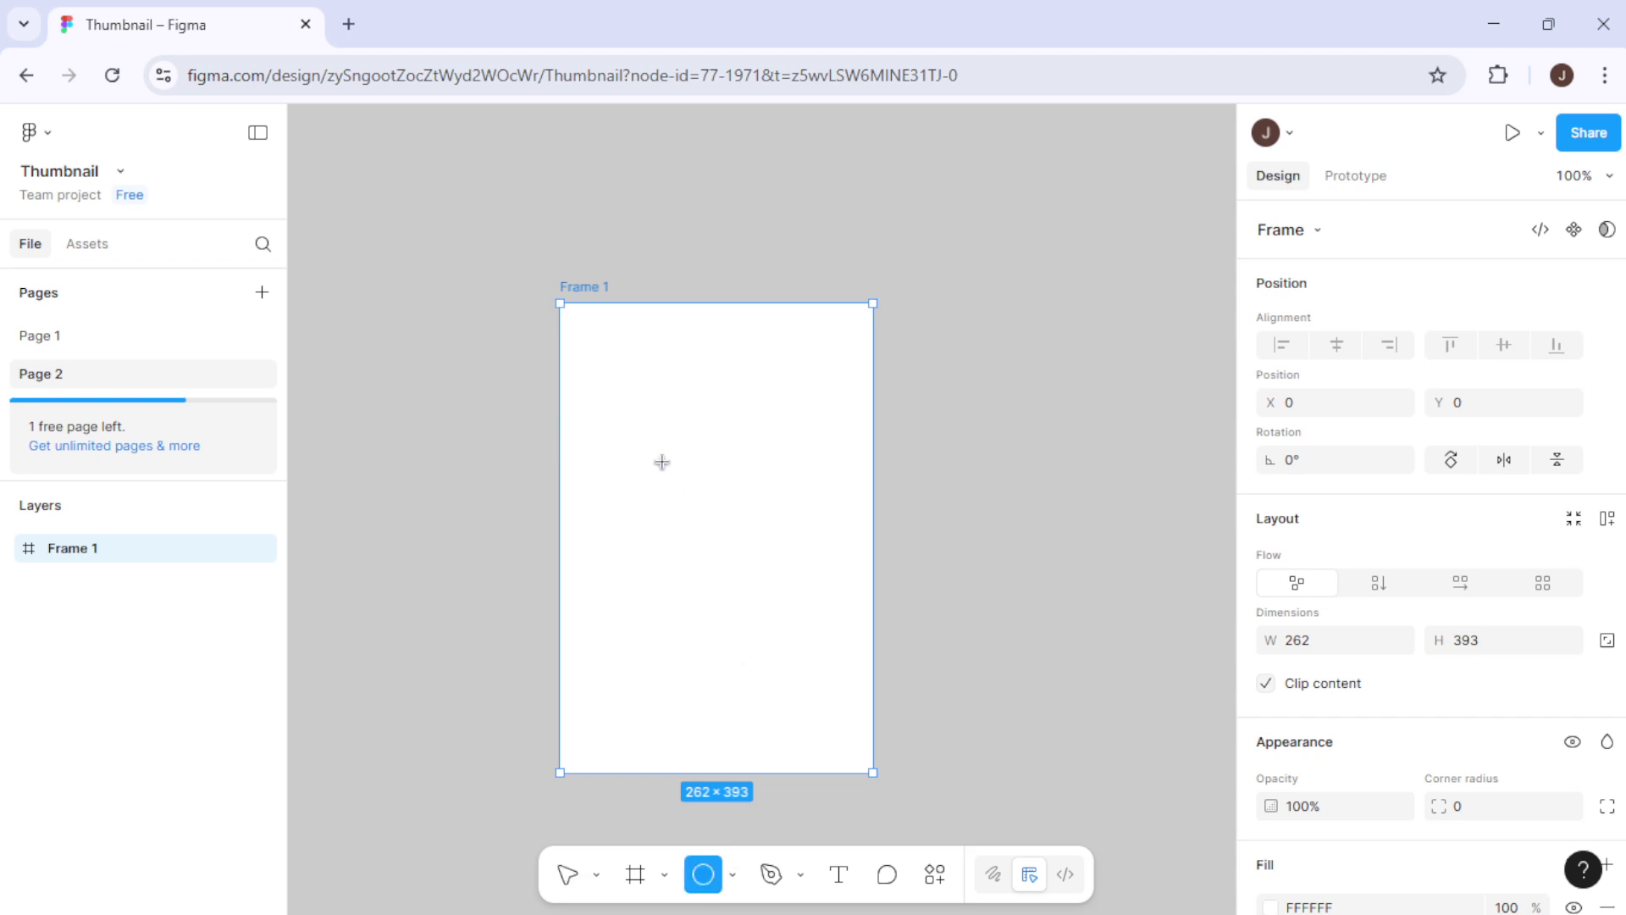
pyautogui.moveTo(662, 462); pyautogui.dragTo(730, 540)
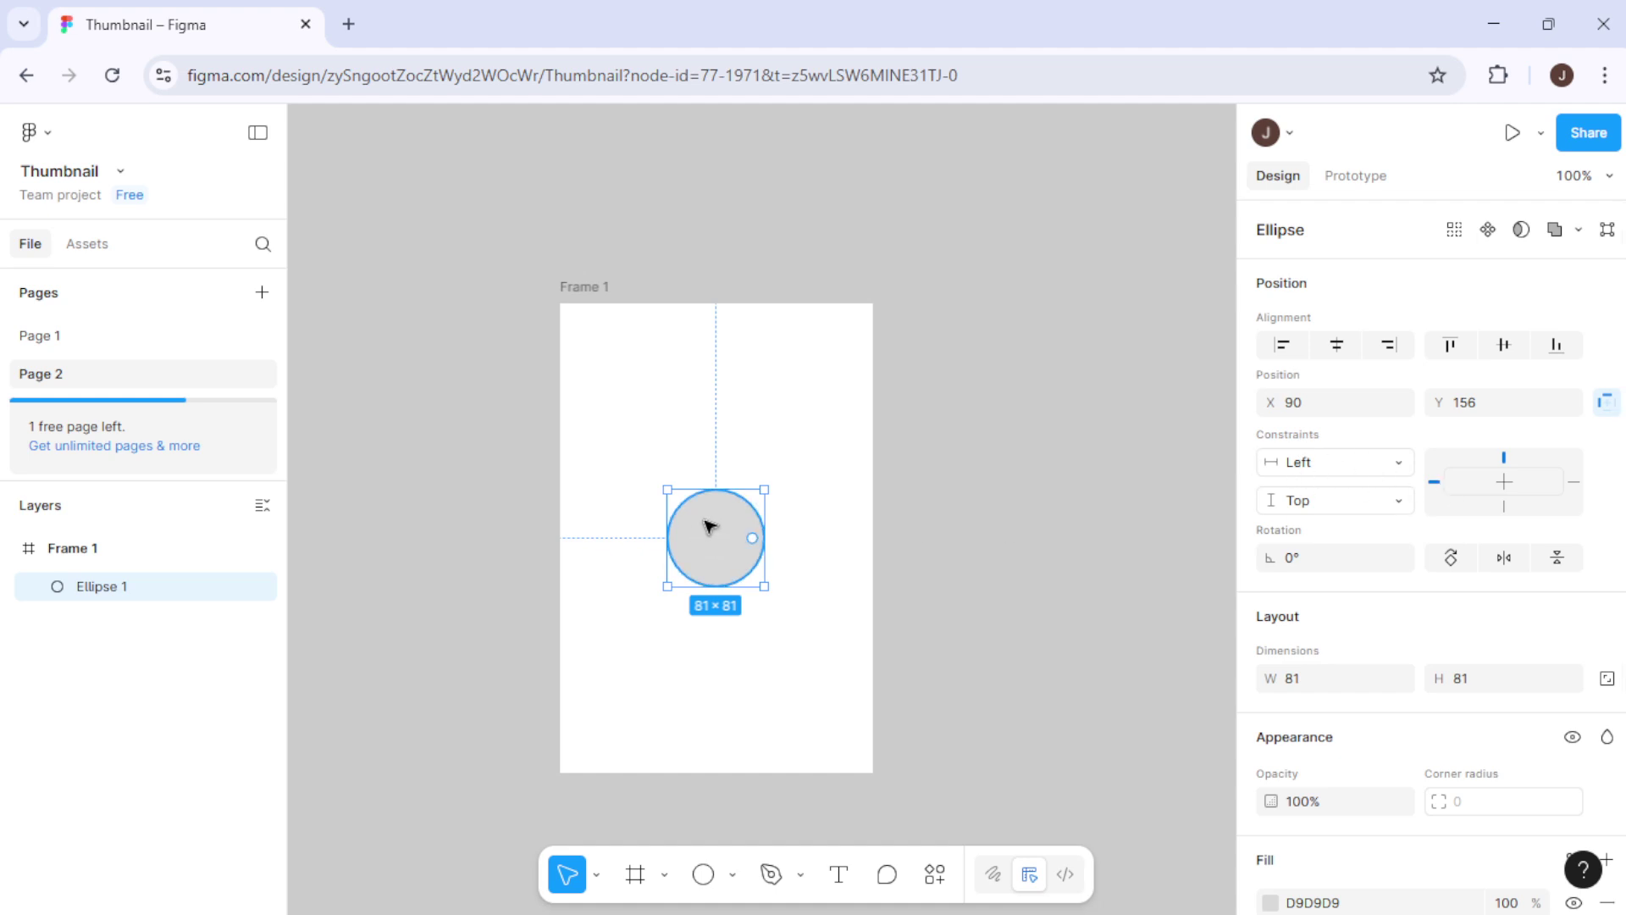
pyautogui.moveTo(700, 533)
pyautogui.mouseDown()
pyautogui.moveTo(694, 476)
pyautogui.moveTo(700, 539)
pyautogui.mouseUp()
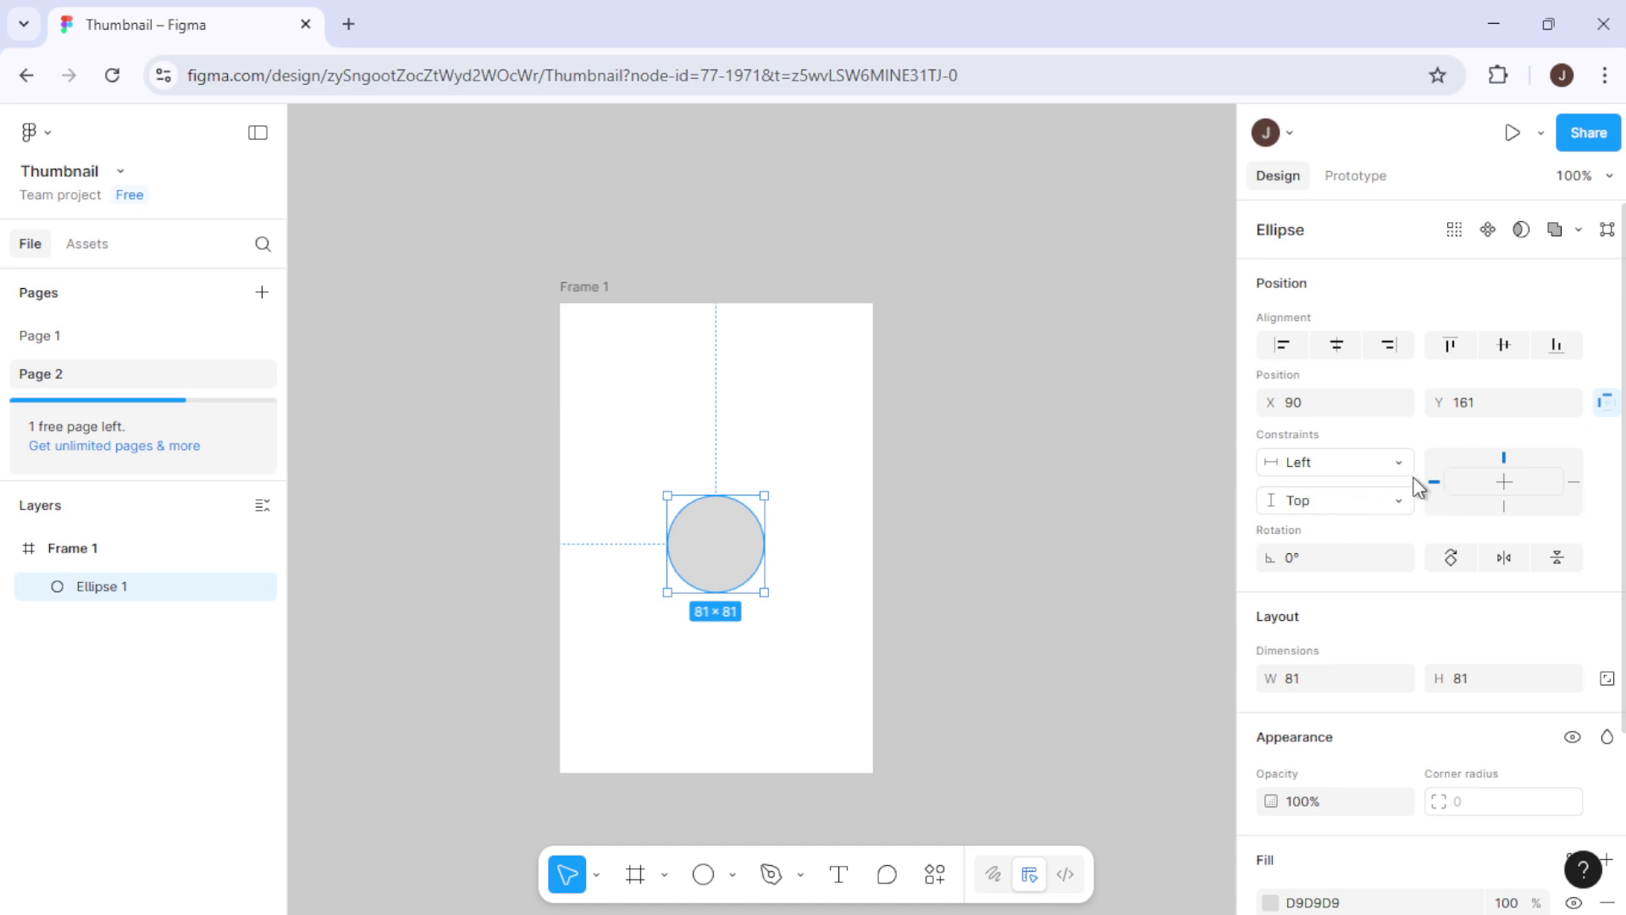
# - Set the circle's horizontal and vertical constraints to Center
pyautogui.click(1504, 482)
pyautogui.click(1505, 479)
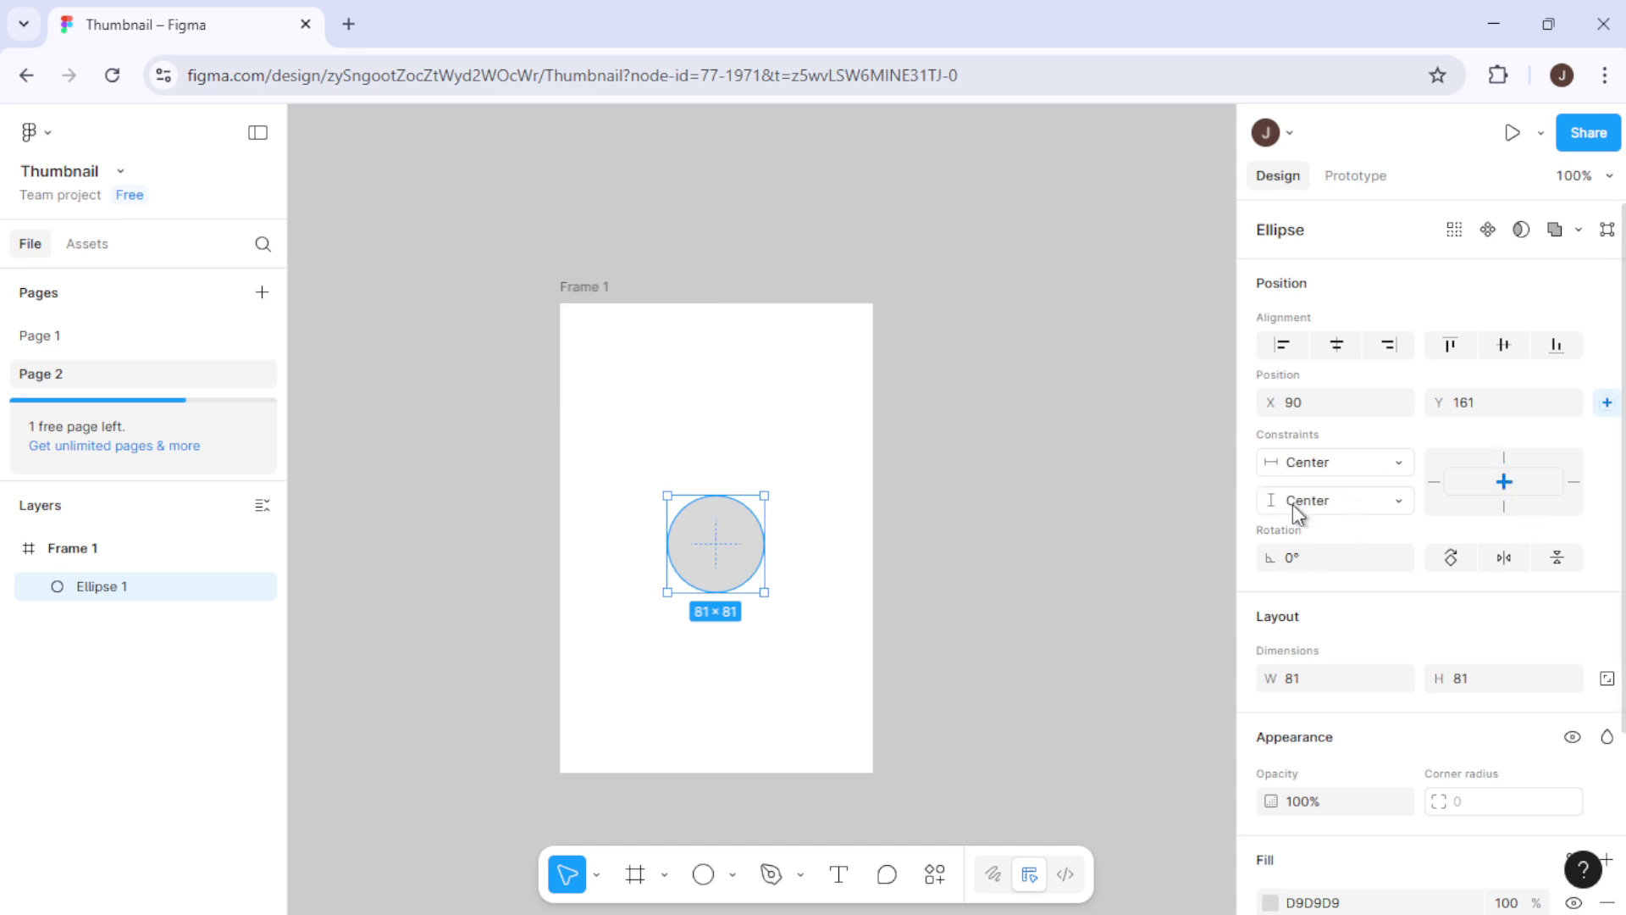
pyautogui.click(876, 487)
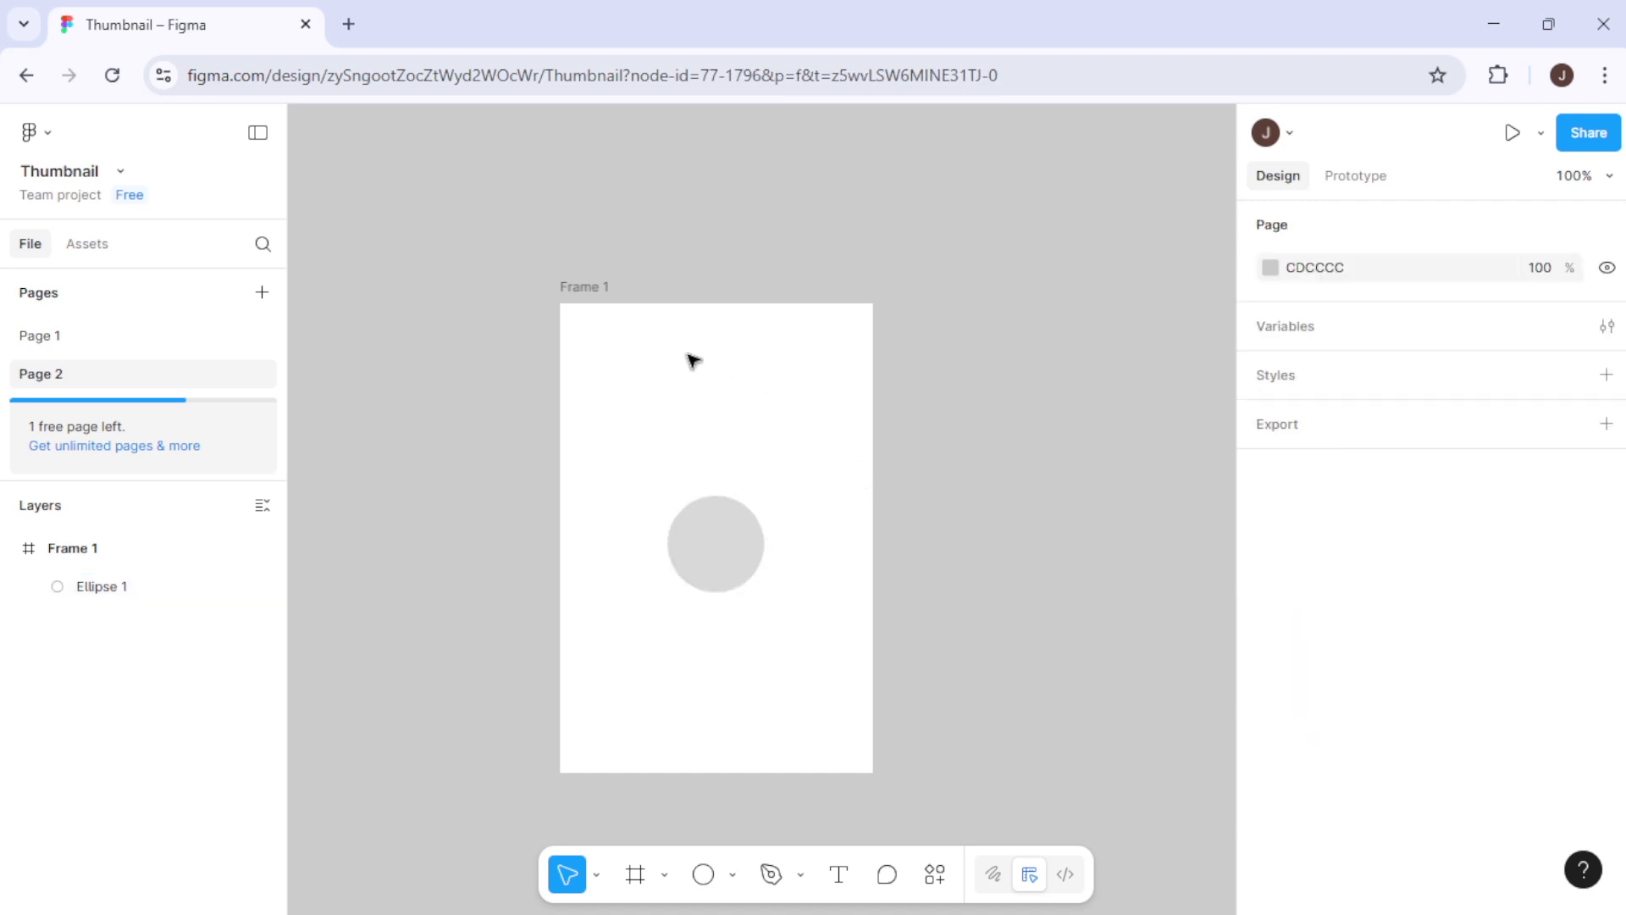
# - Narrow the frame containing the circle to a width of about 208
pyautogui.click(601, 289)
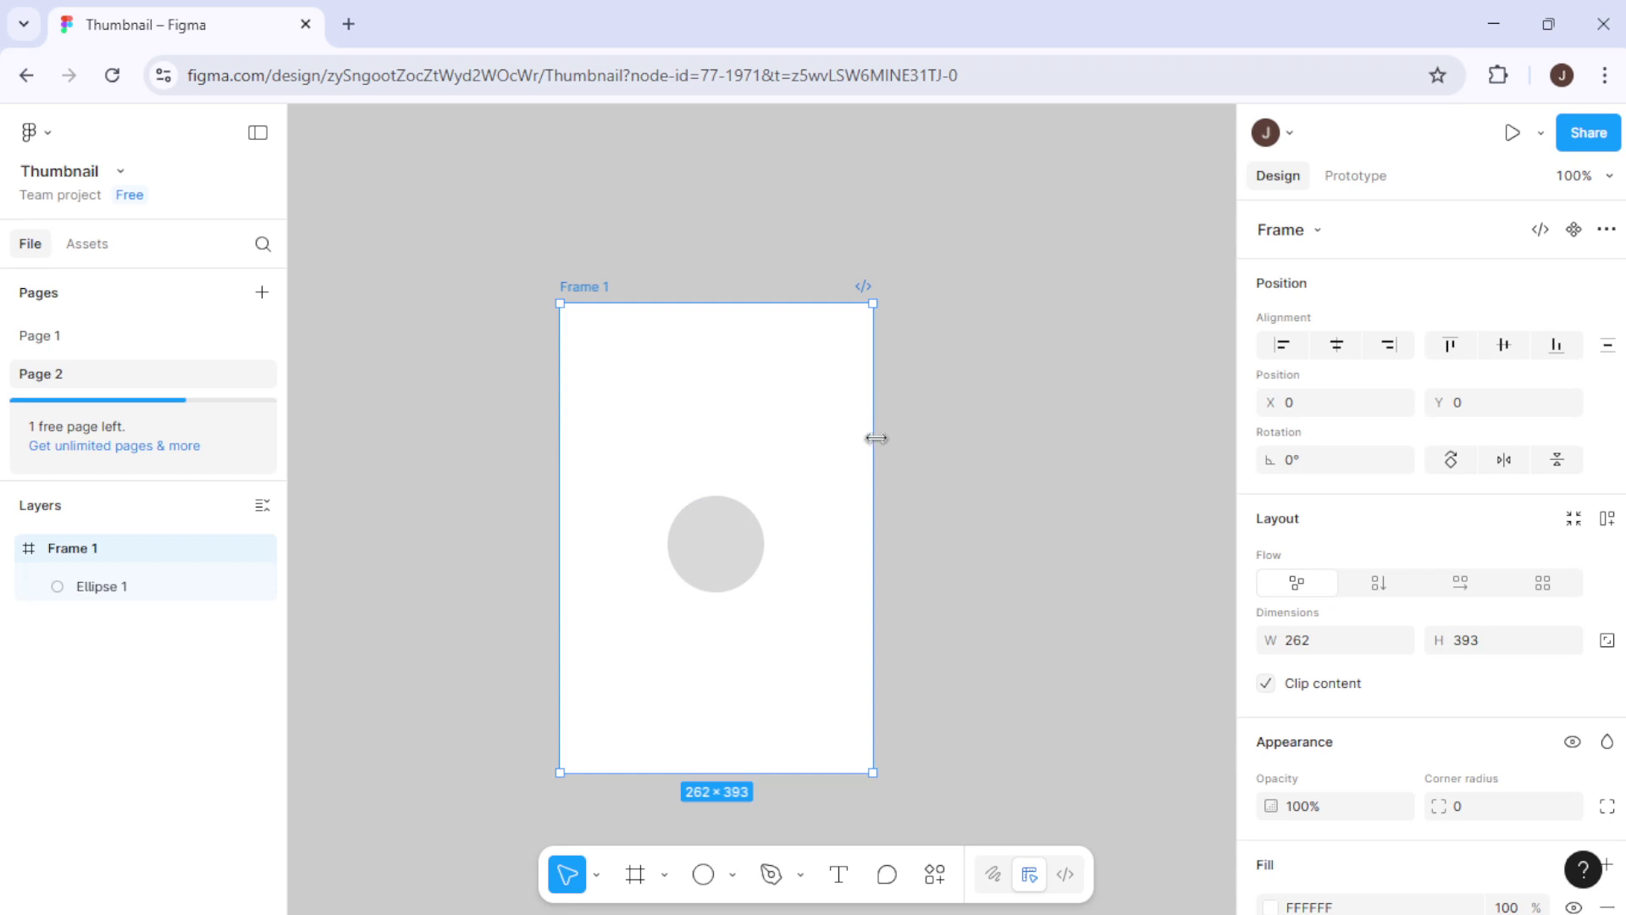
pyautogui.moveTo(876, 438); pyautogui.dragTo(808, 484)
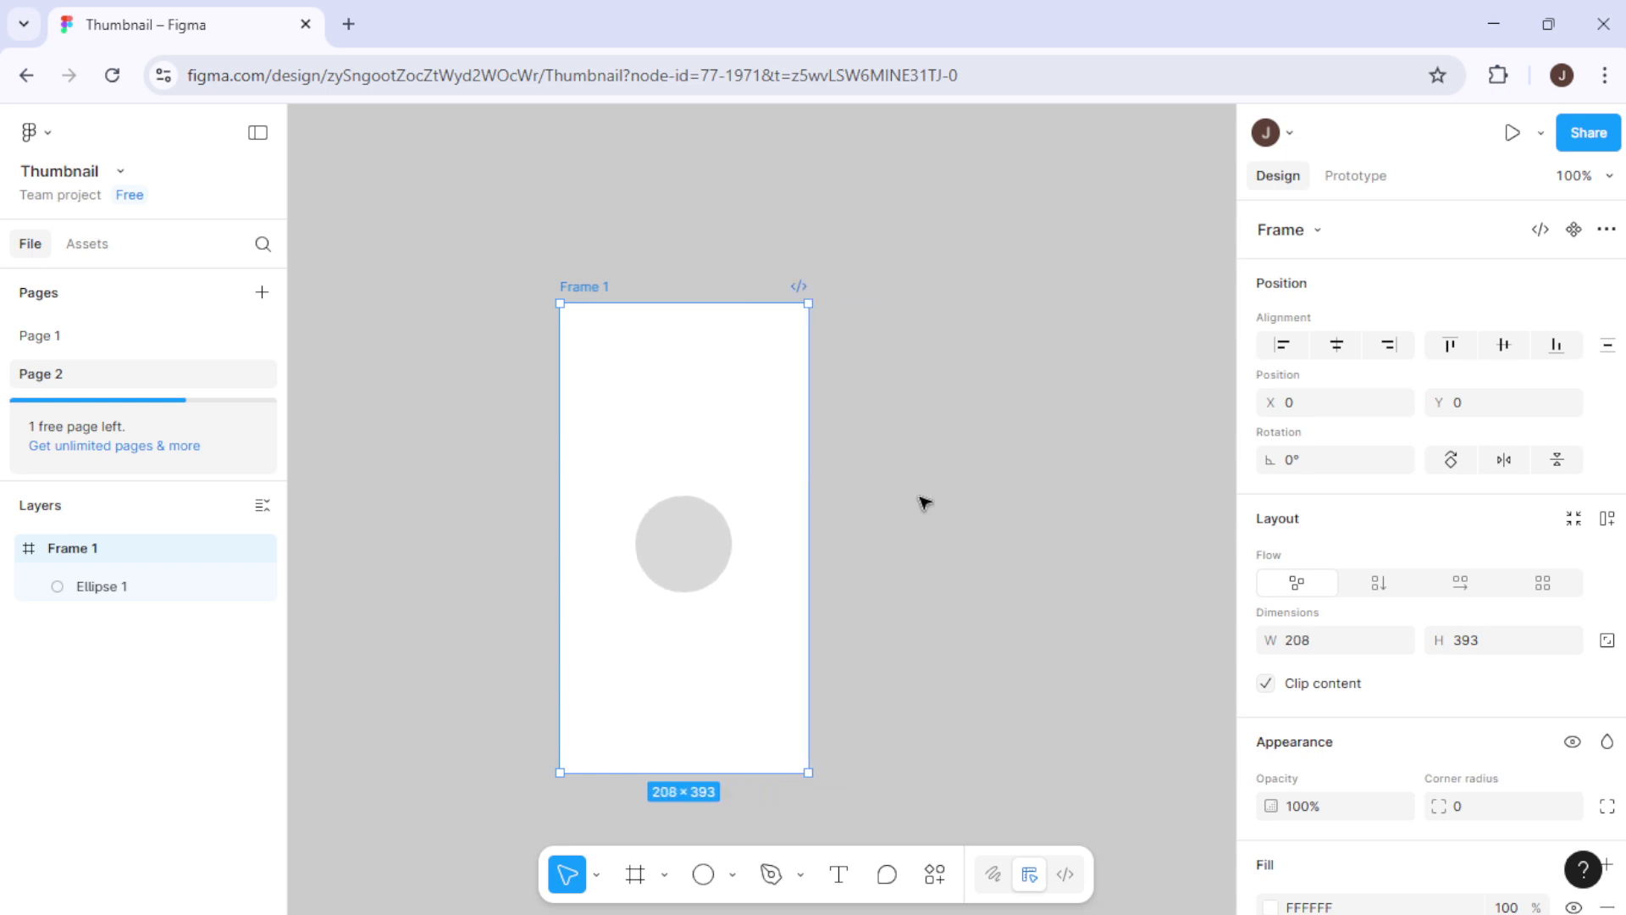
pyautogui.click(521, 481)
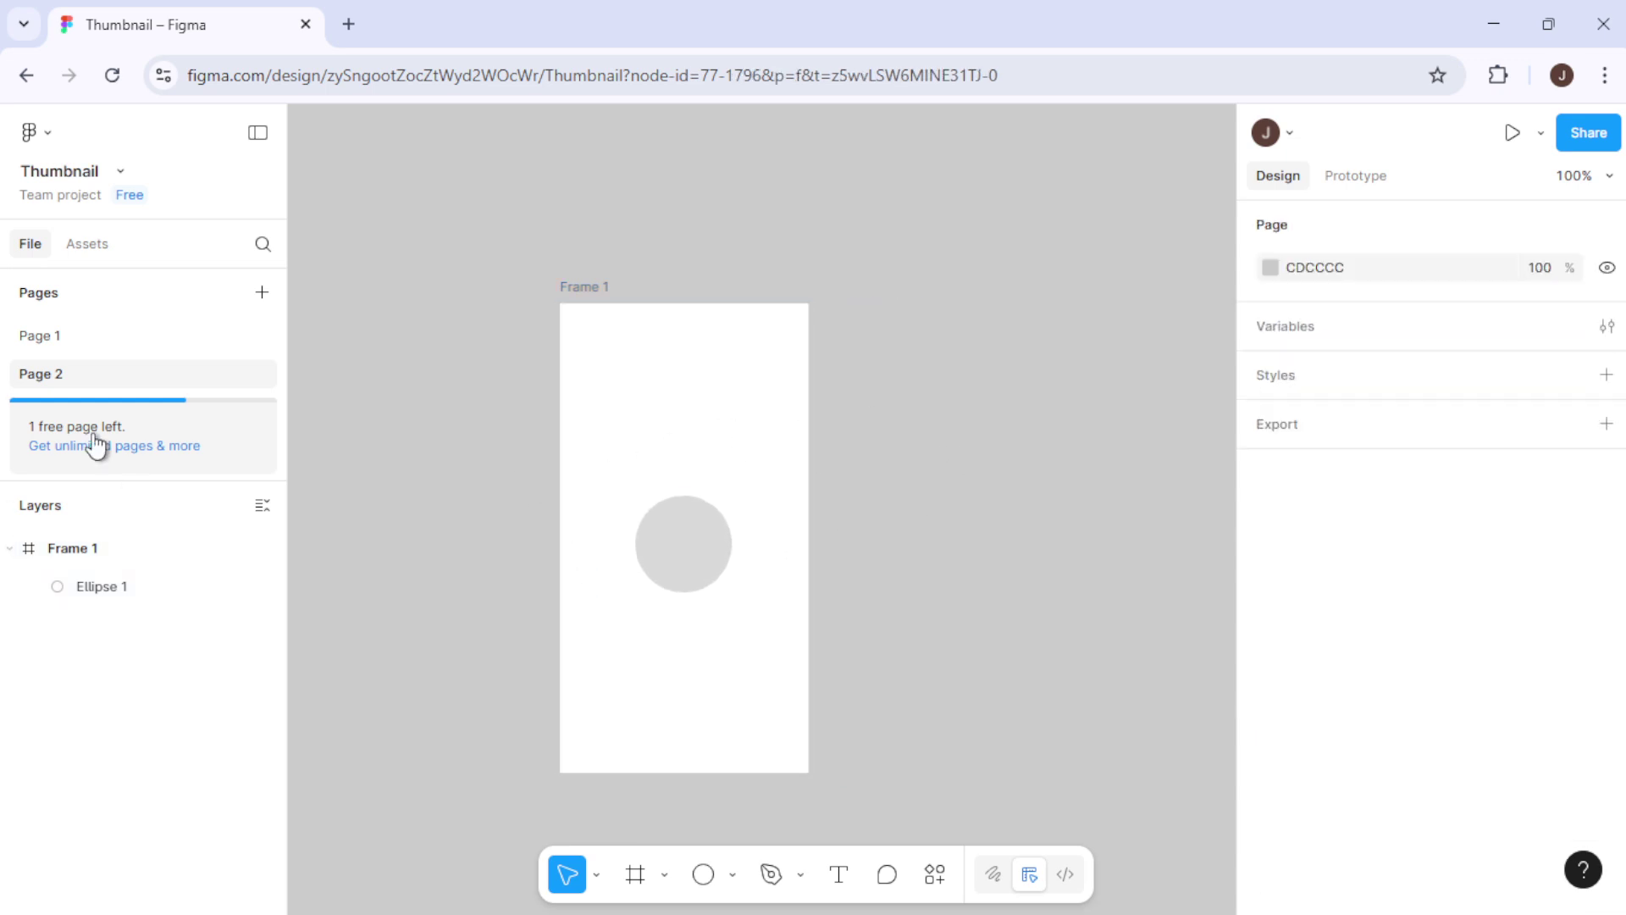
# - On Page 1, move the Status Bar component to the top-left corner of Frame 1
pyautogui.click(89, 333)
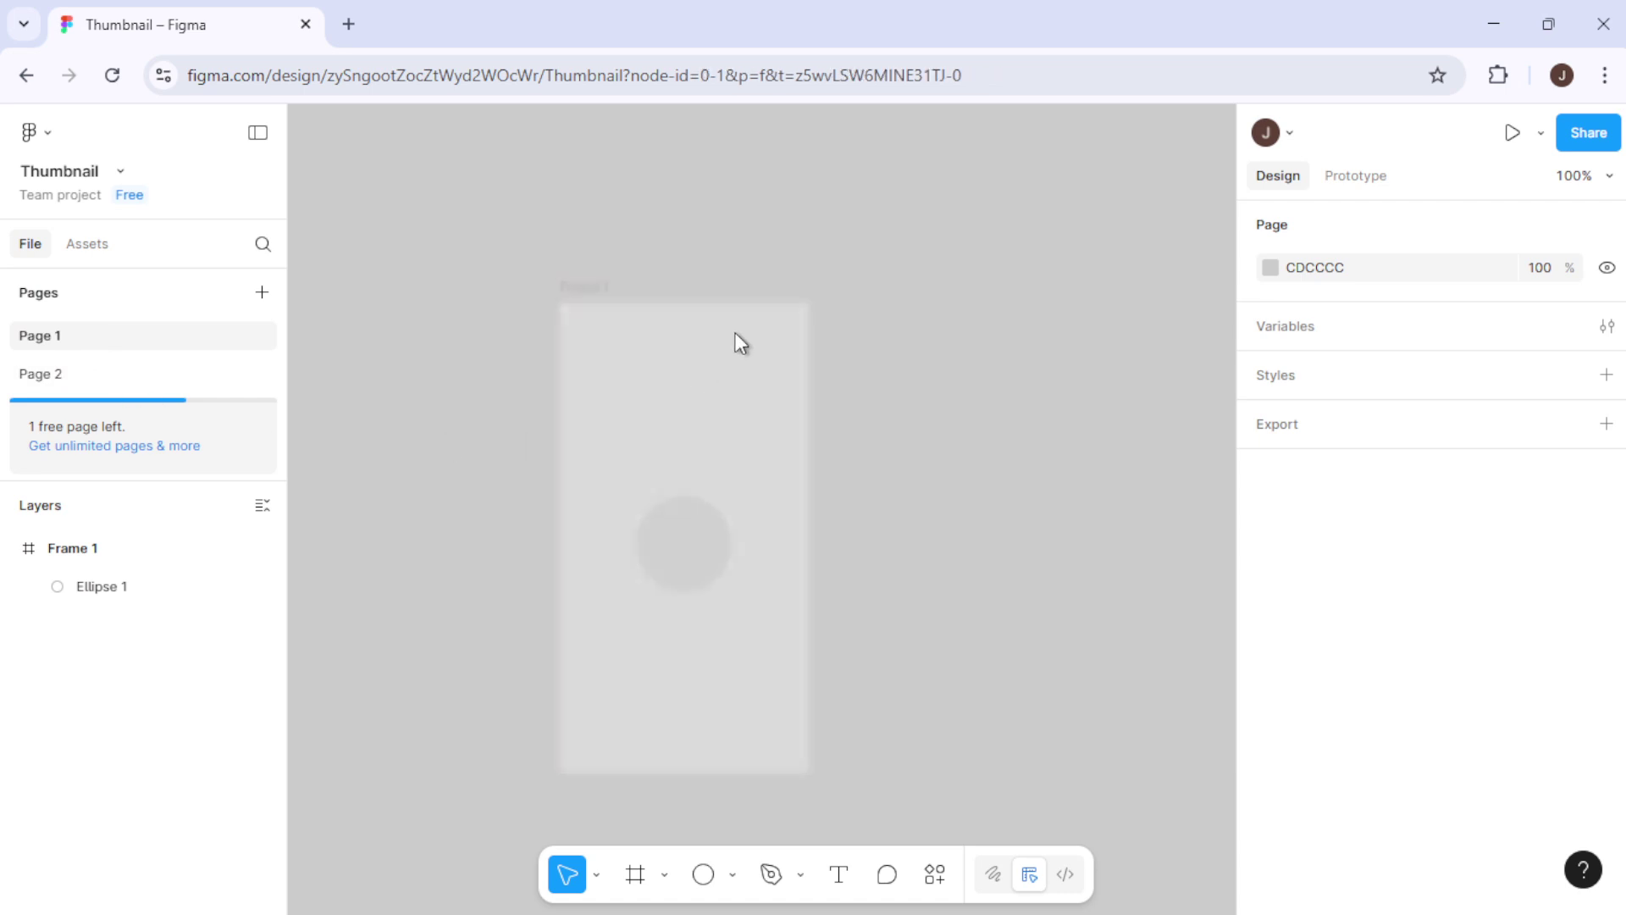
pyautogui.click(809, 352)
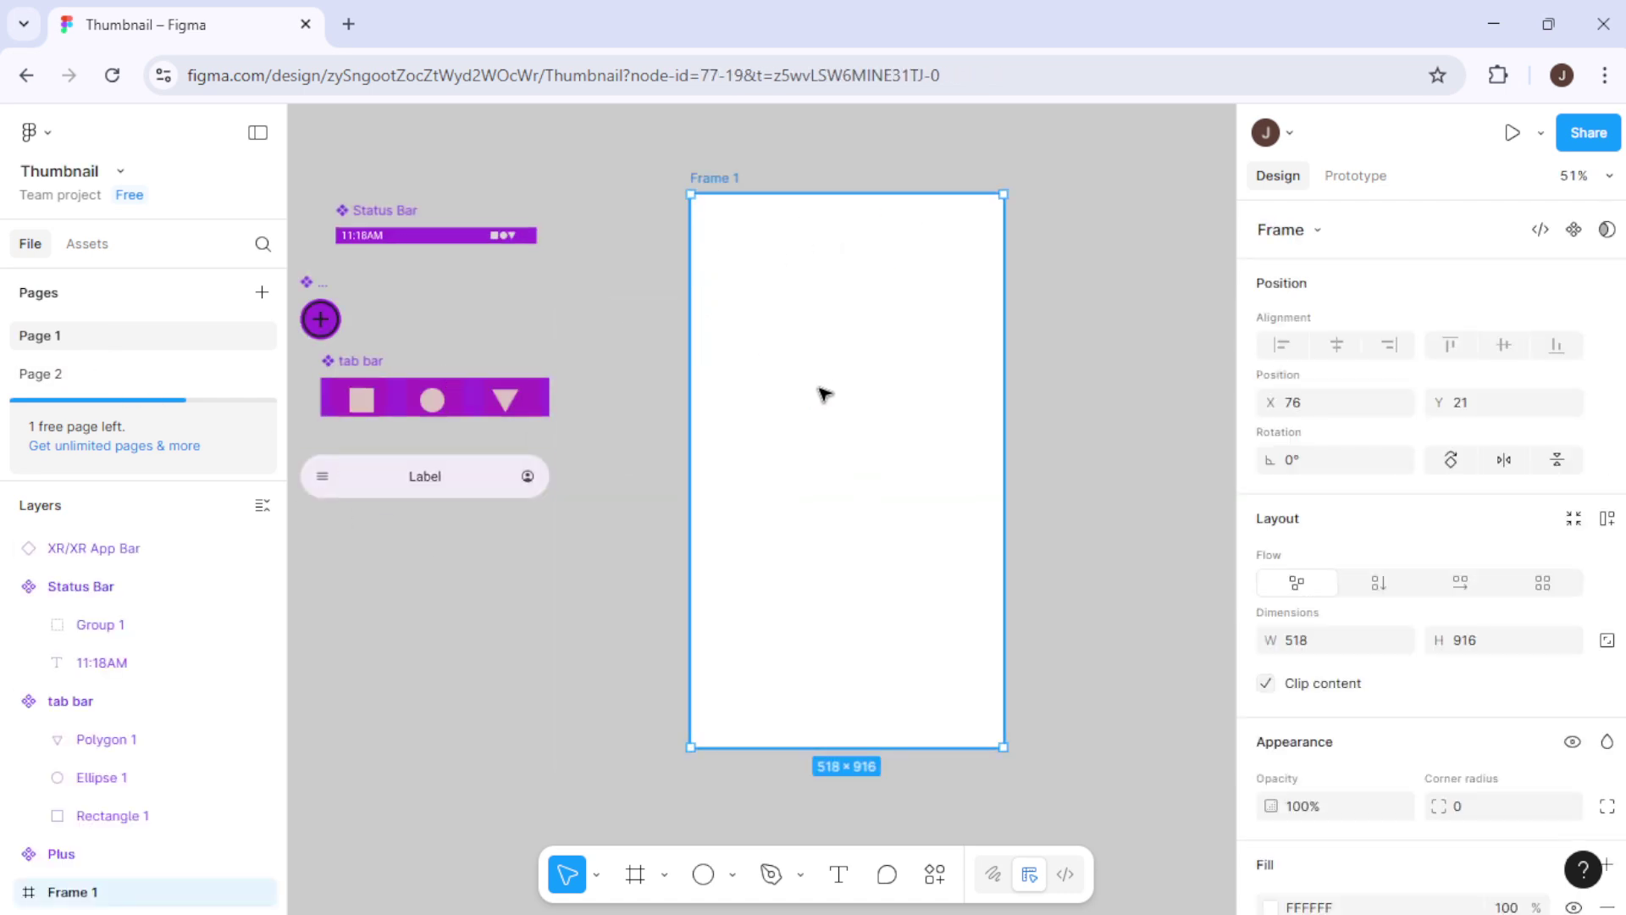
pyautogui.click(431, 237)
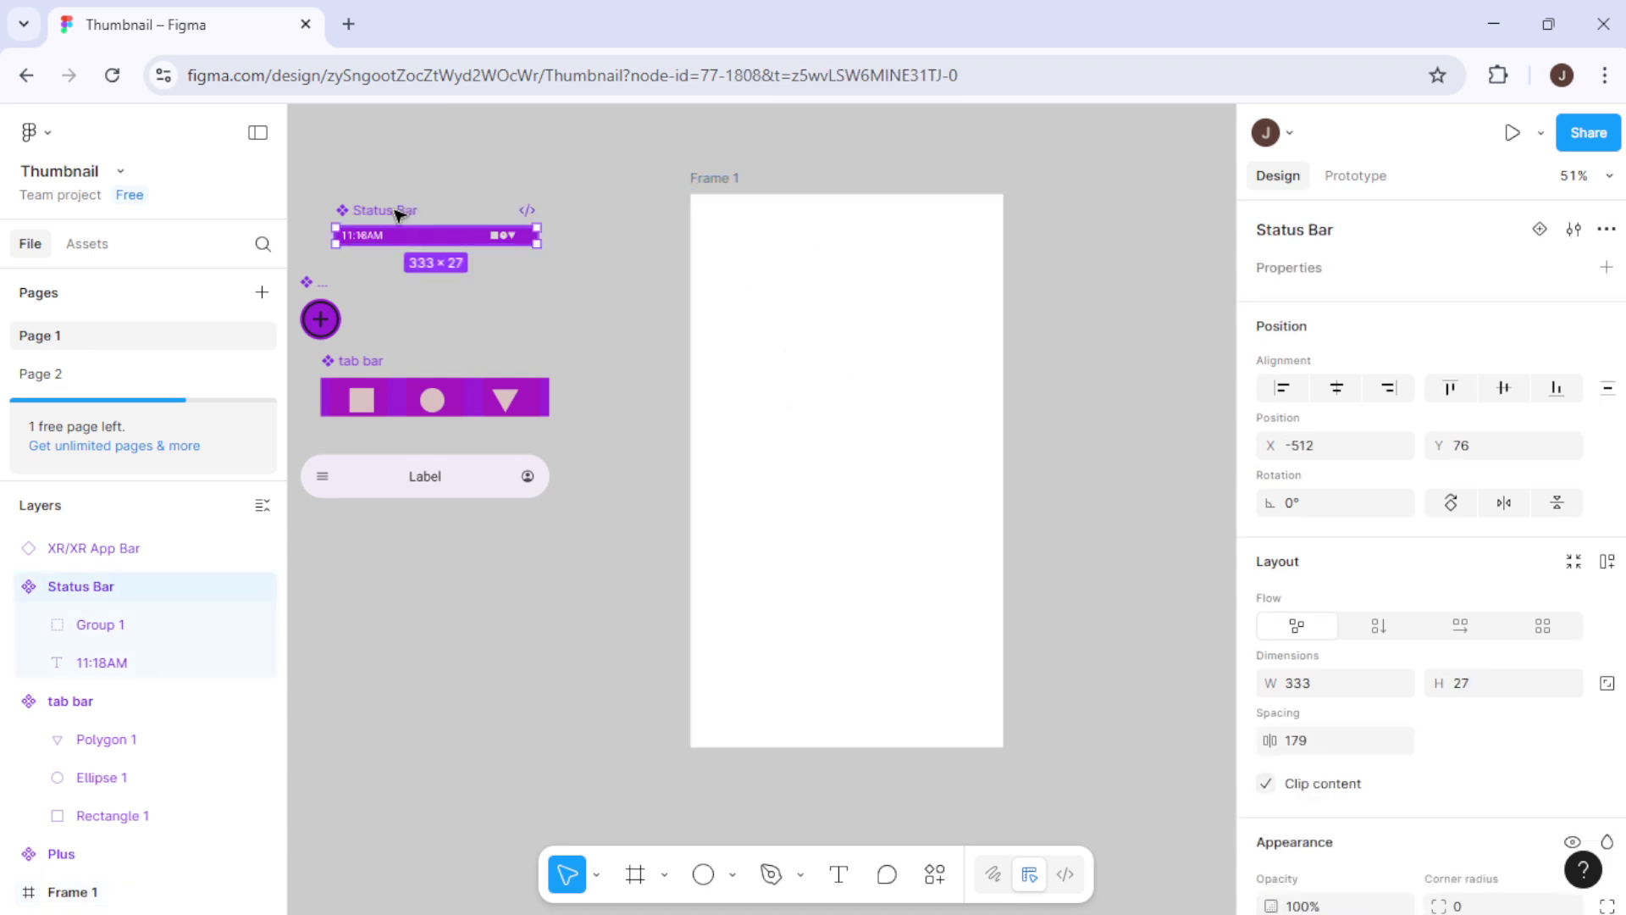
pyautogui.moveTo(398, 213); pyautogui.dragTo(751, 181)
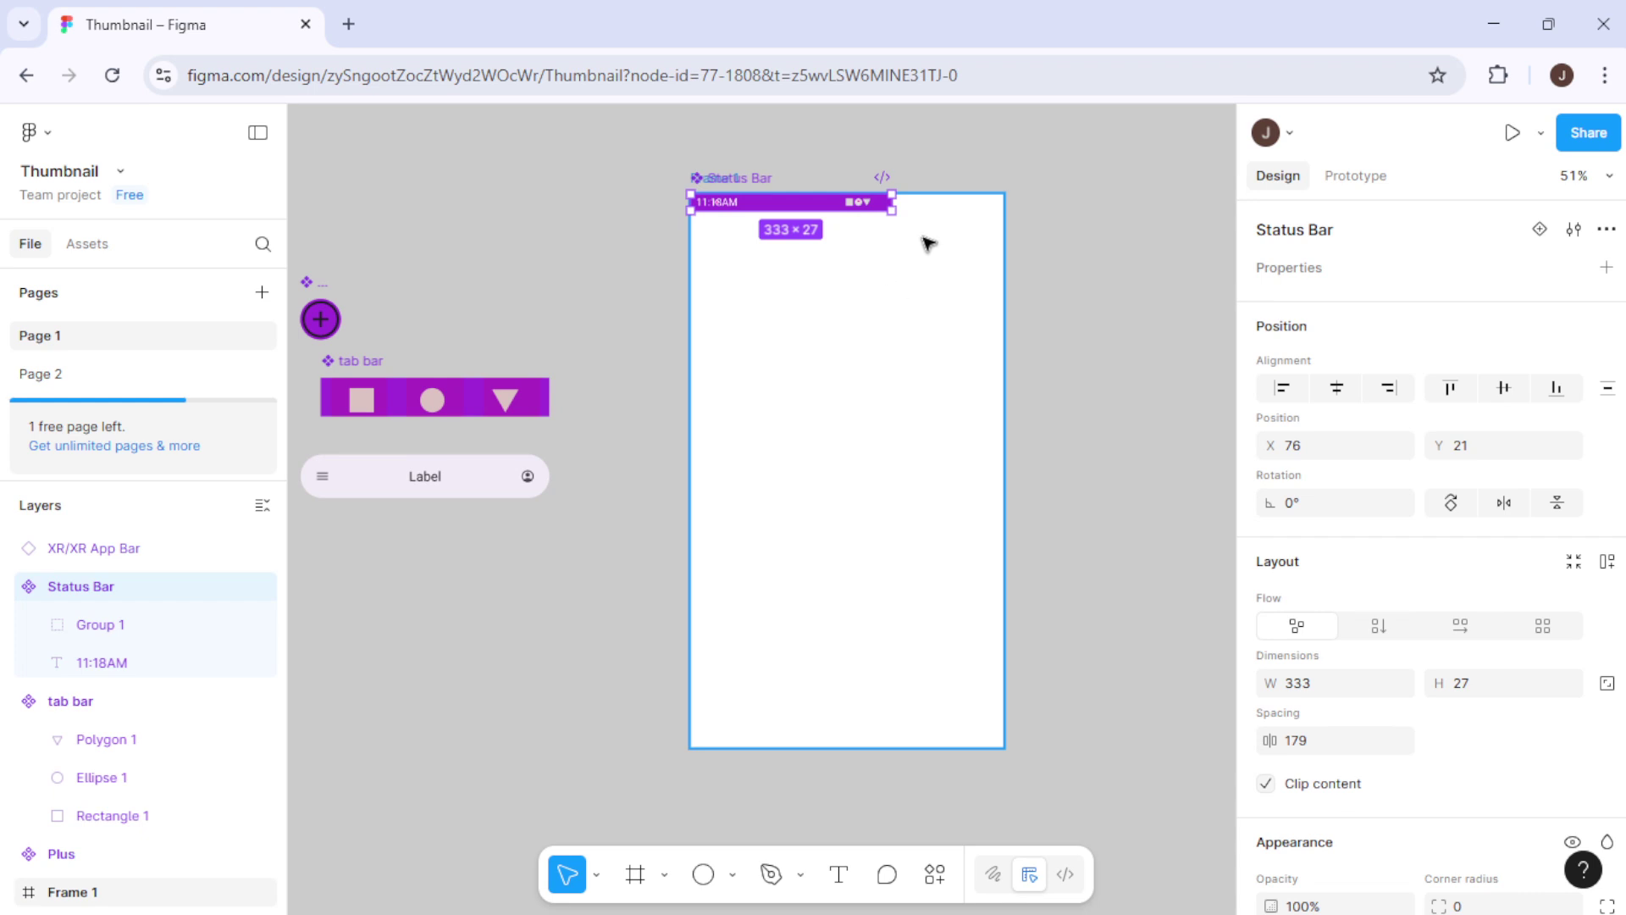
# - Set the constraints of the status bar's icon group to Right horizontally and Center vertically
pyautogui.scroll(2, 997, 200)
pyautogui.scroll(5, 883, 180)
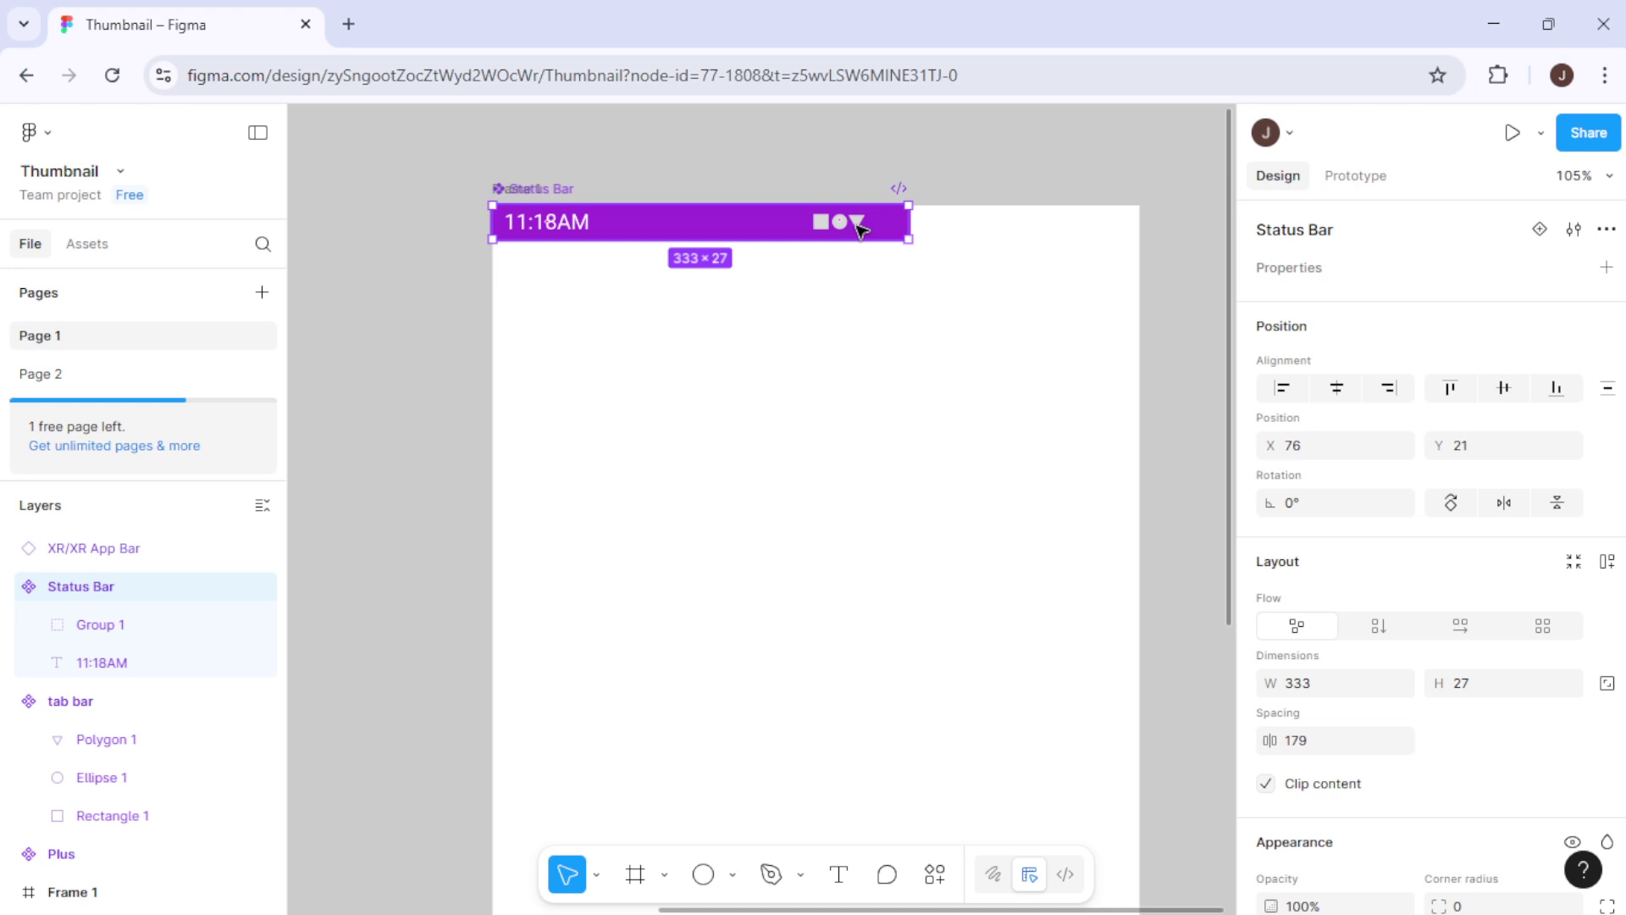
pyautogui.doubleClick(859, 230)
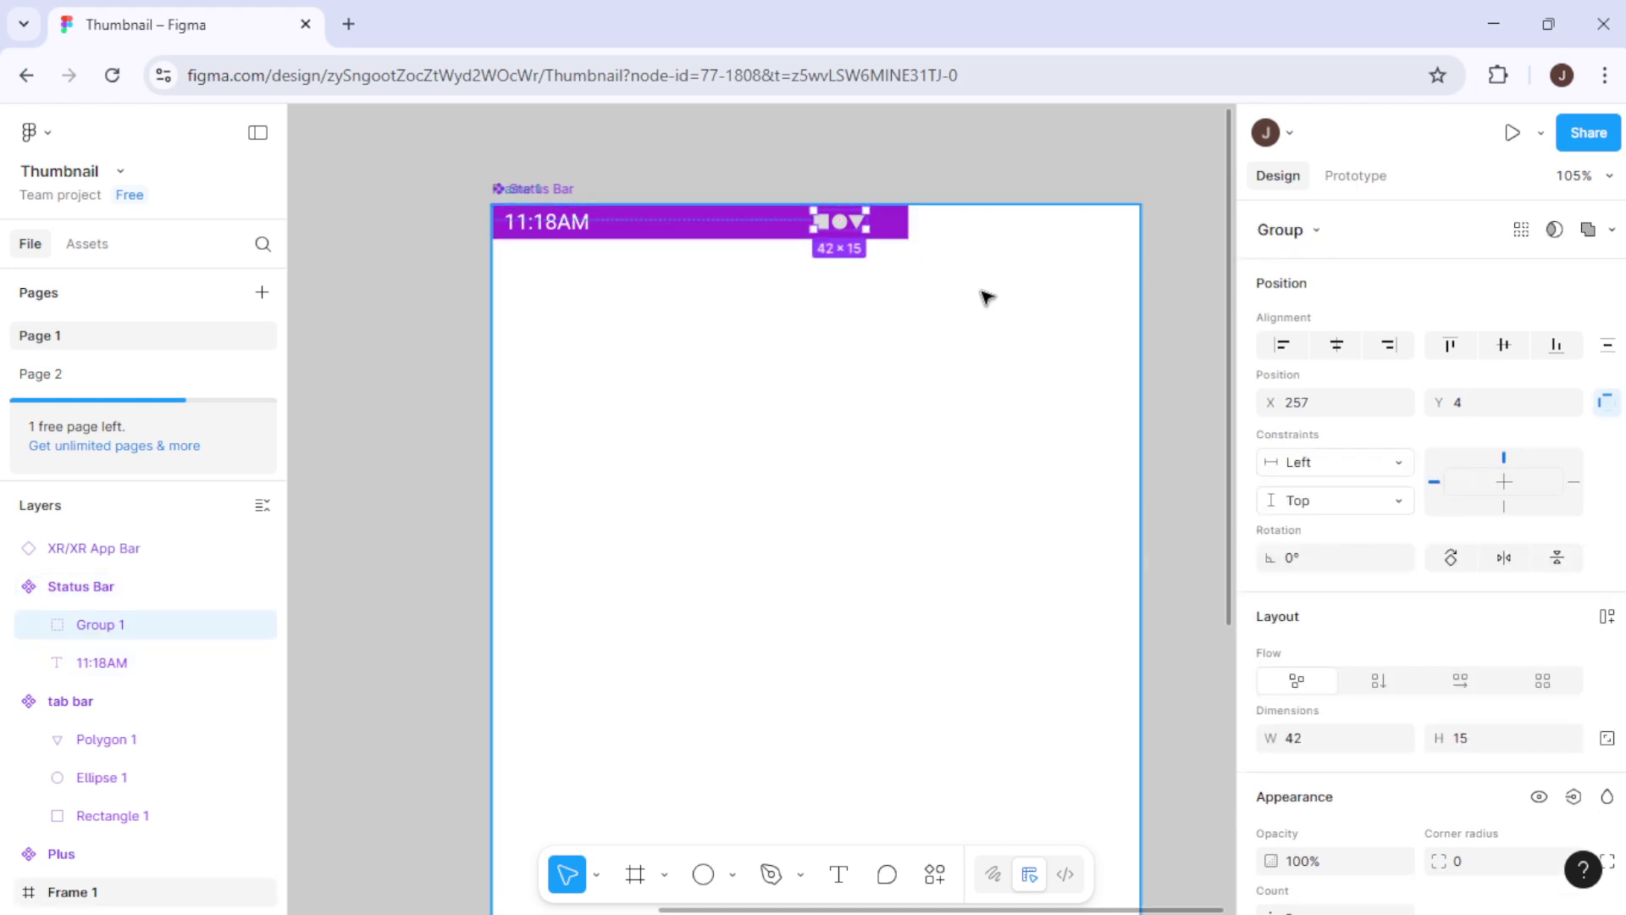
pyautogui.scroll(2, 983, 294)
pyautogui.scroll(1, 658, 166)
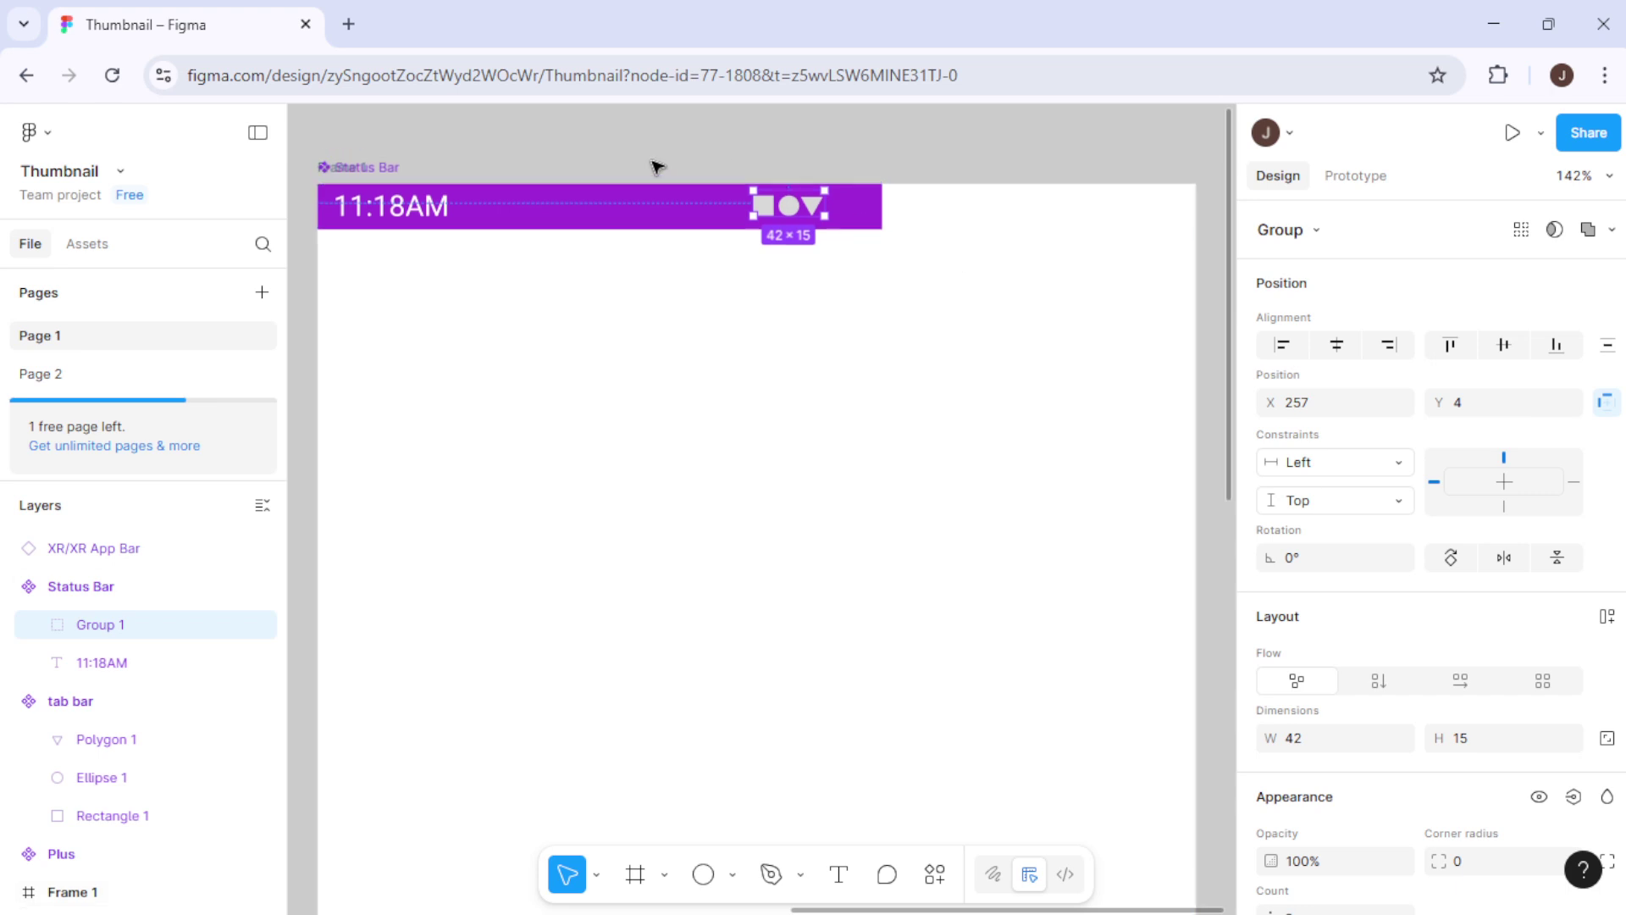
pyautogui.click(1504, 483)
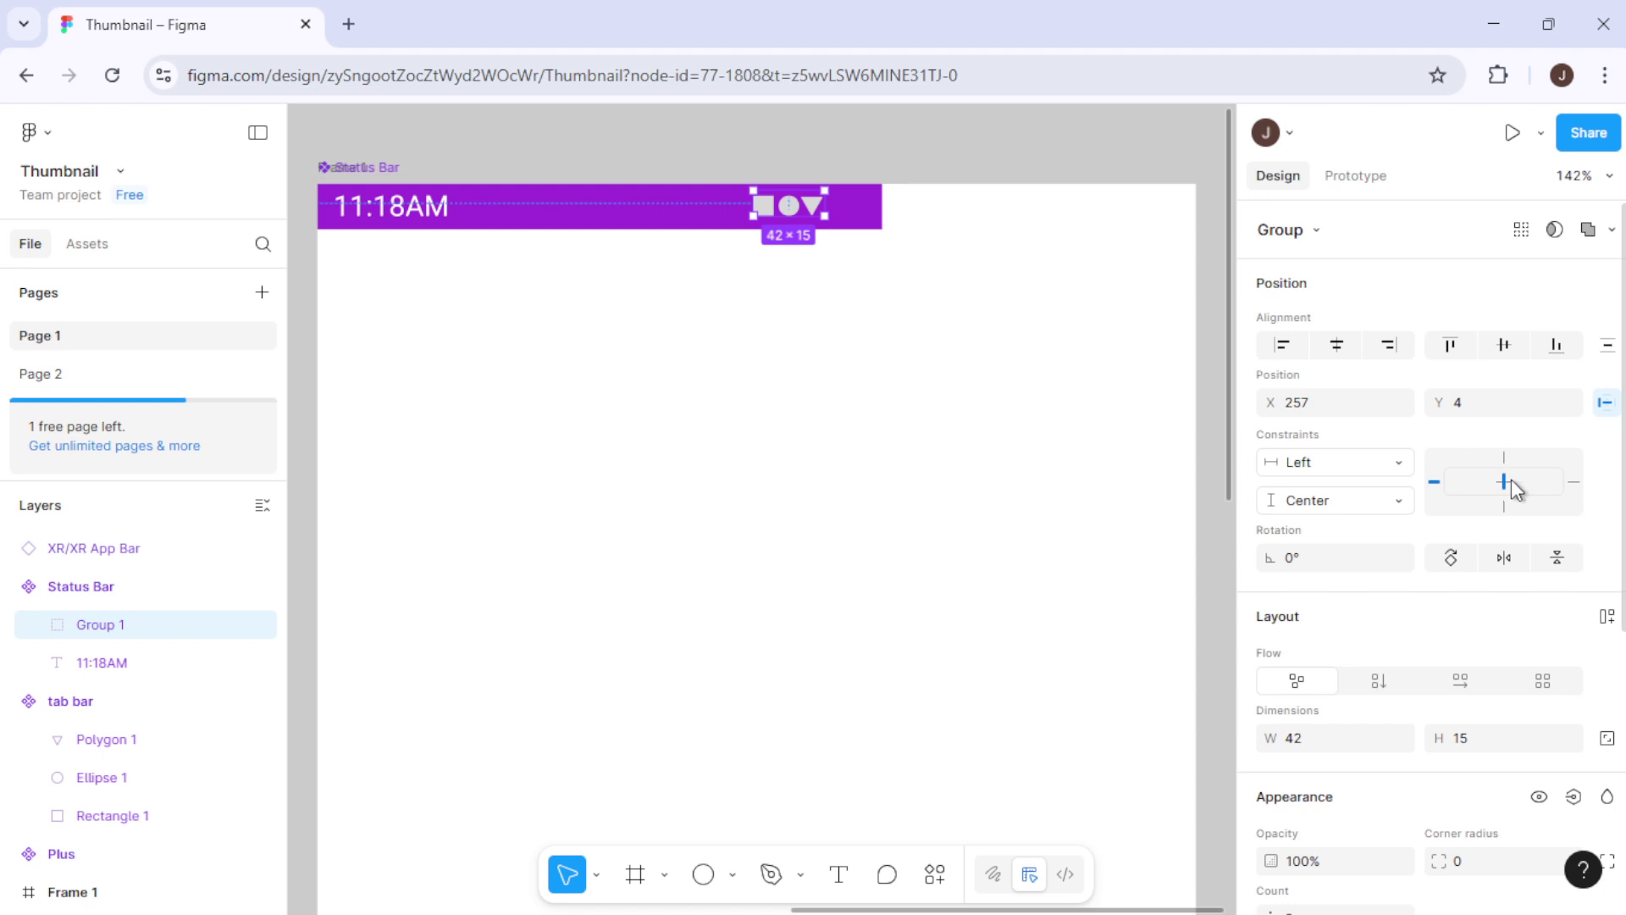
pyautogui.click(1571, 482)
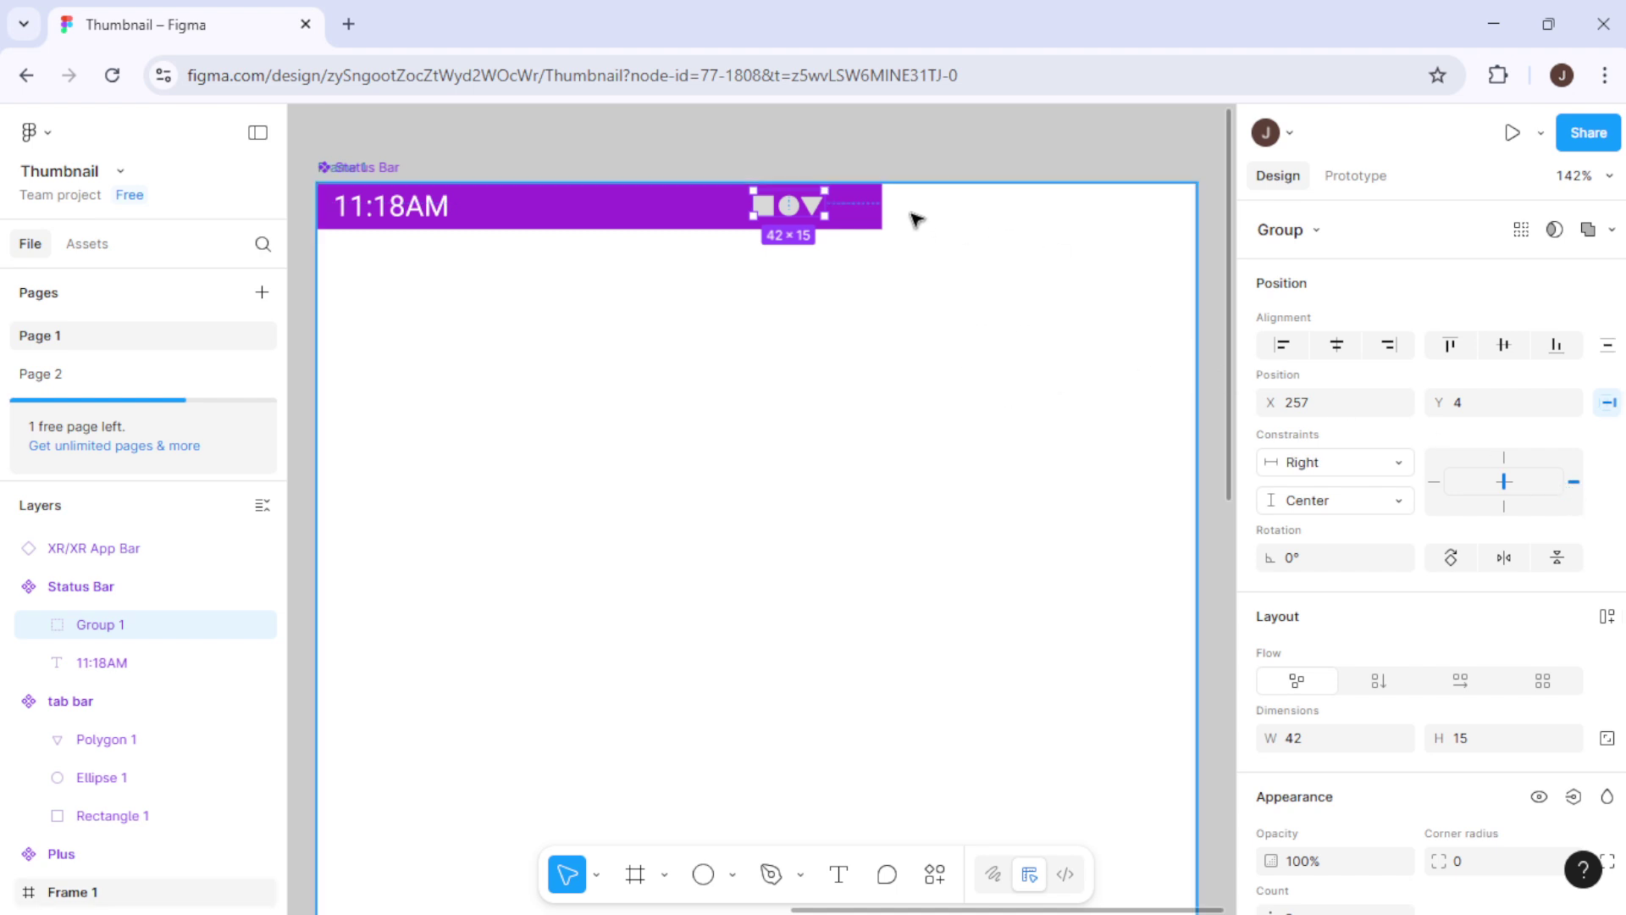
# - Widen the Status Bar to 518 so it spans the full width of Frame 1
pyautogui.click(875, 221)
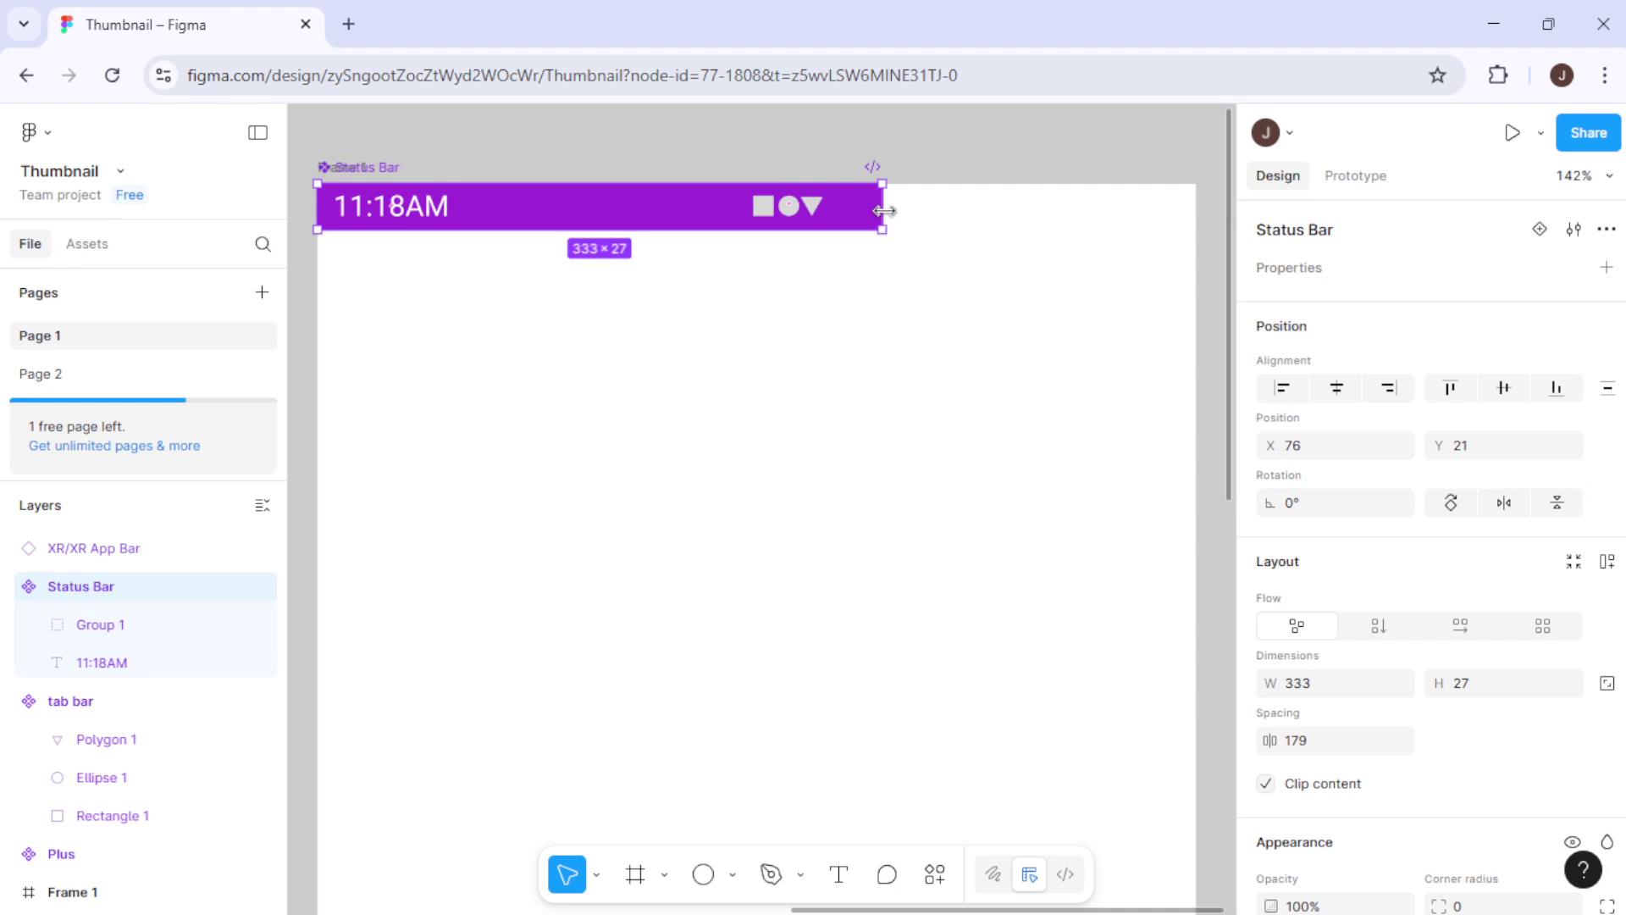
pyautogui.moveTo(884, 211); pyautogui.dragTo(1192, 227)
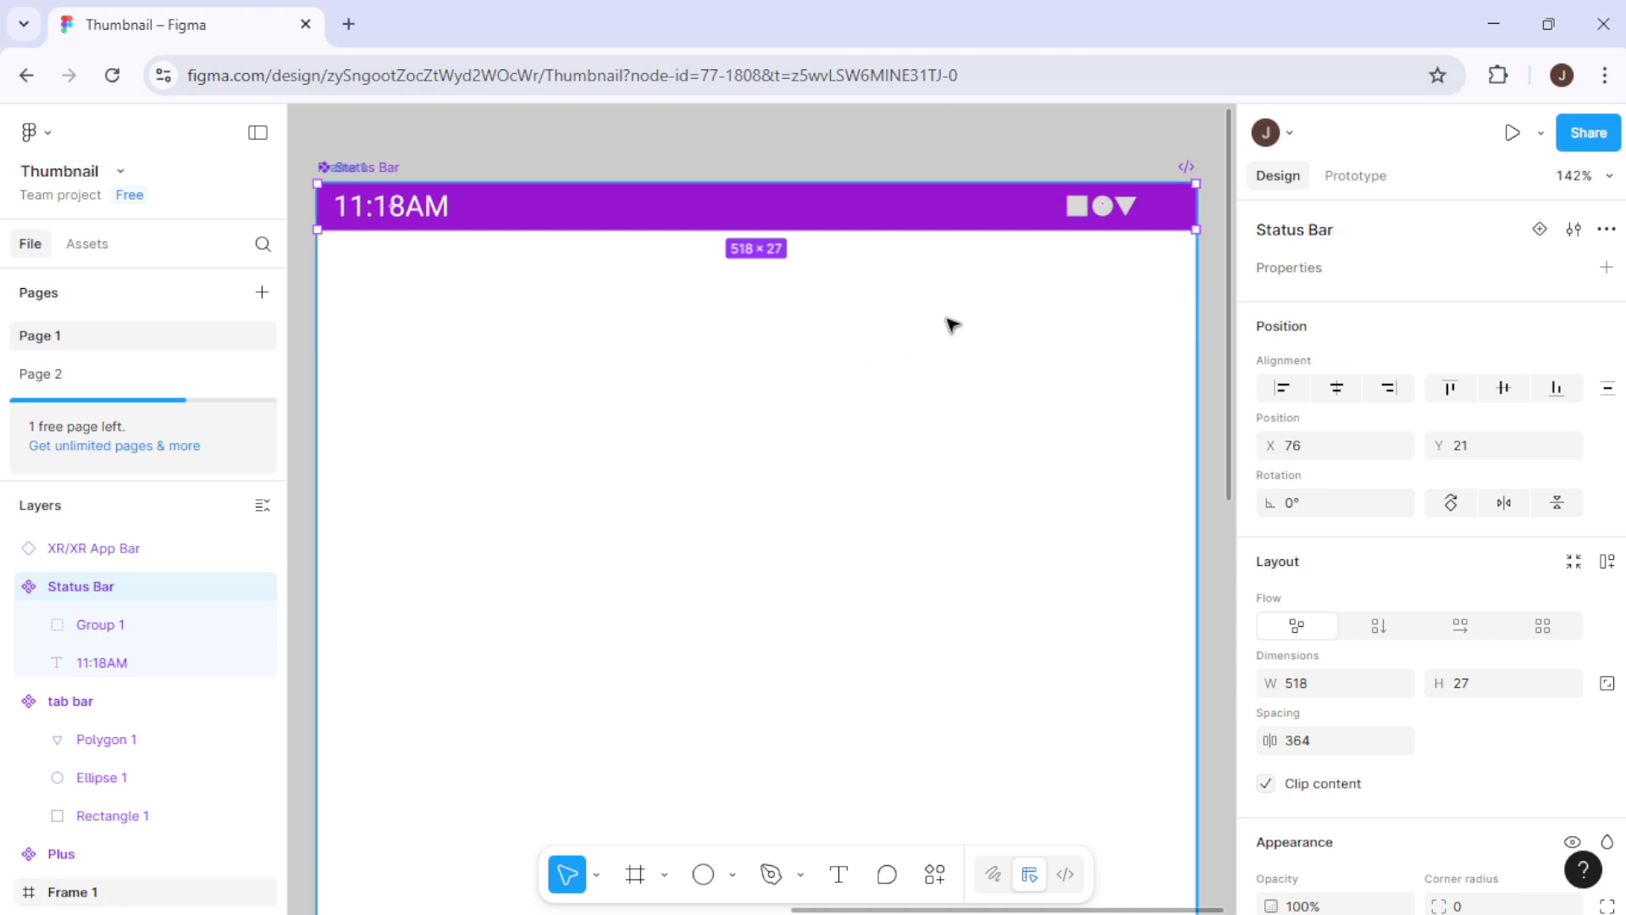
# - Move the tab bar component into the bottom-left corner of Frame 1
pyautogui.scroll(-5, 780, 442)
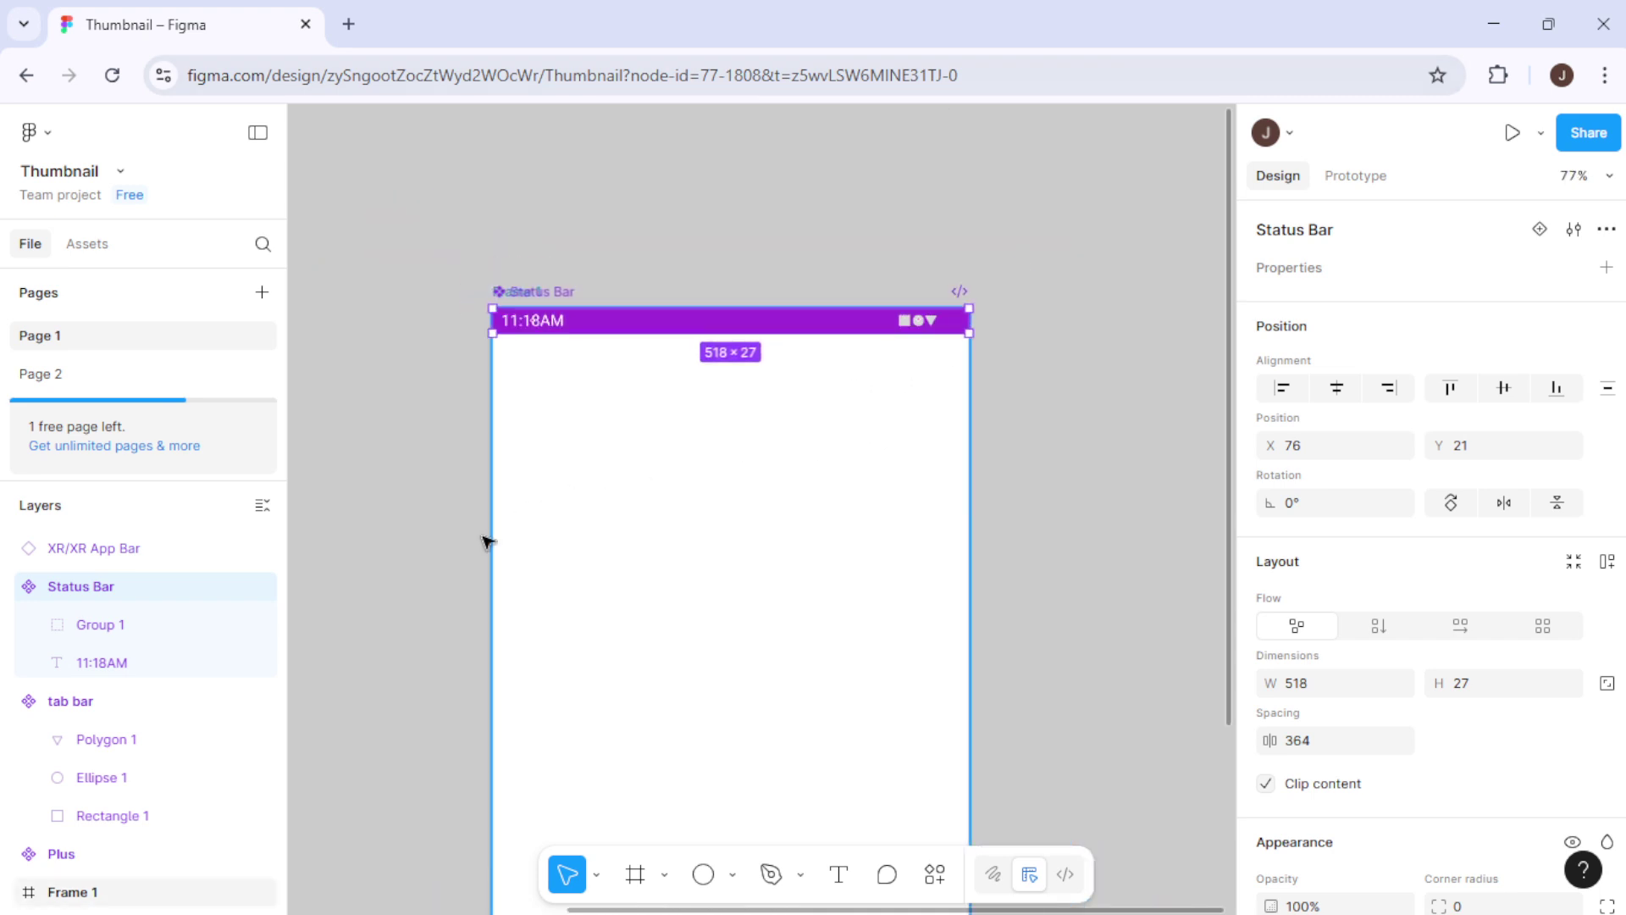
pyautogui.scroll(-3, 421, 556)
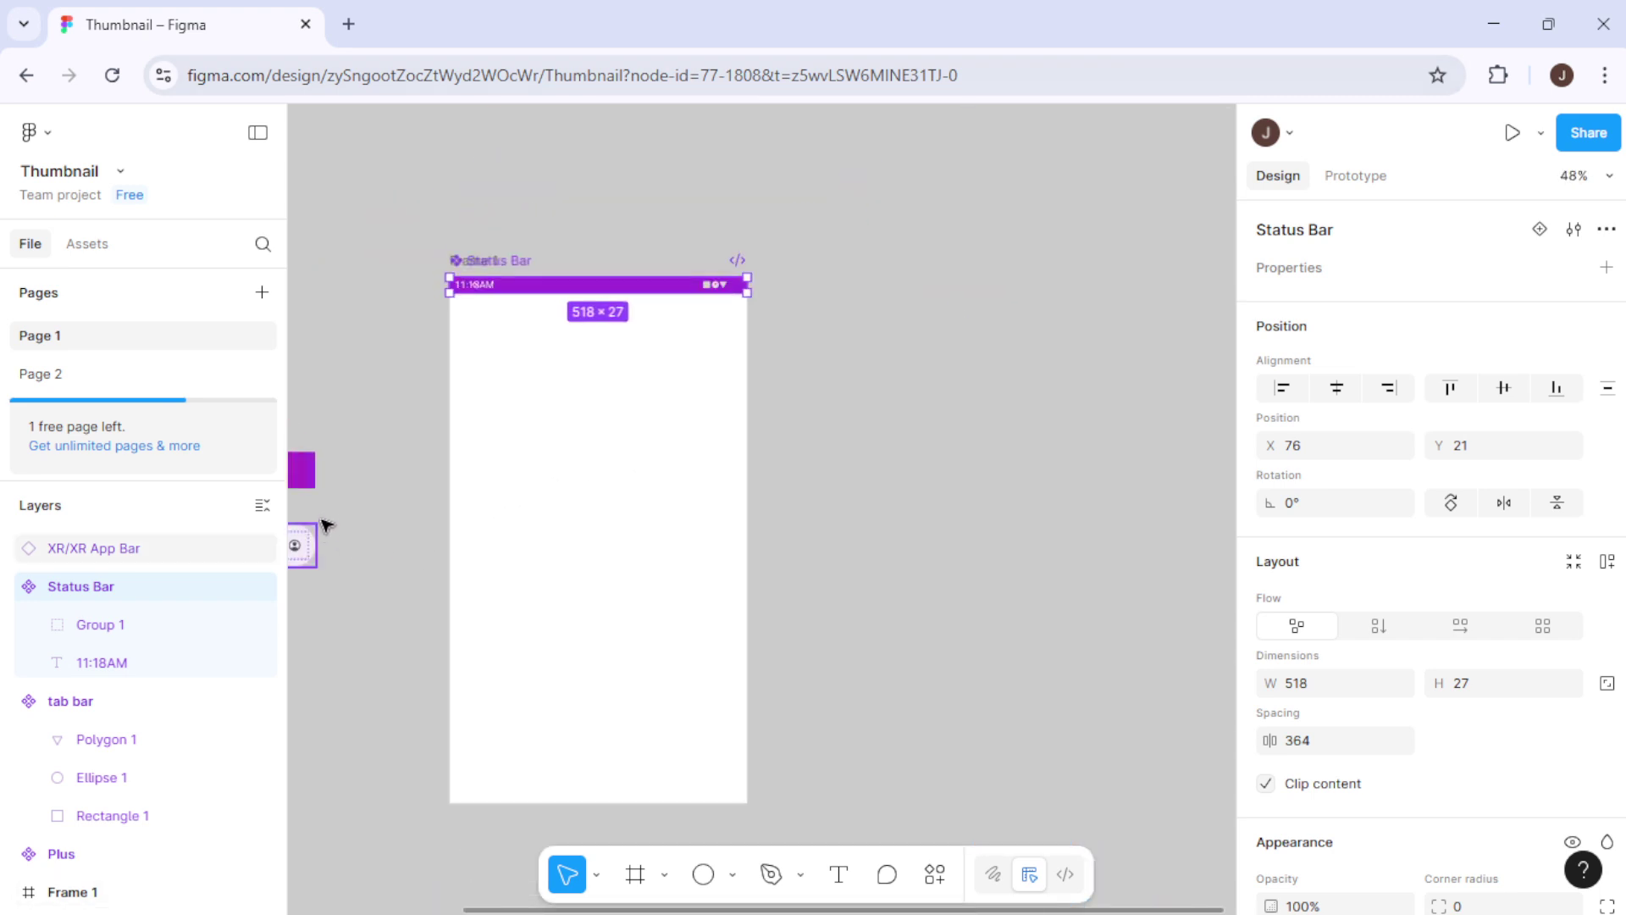
pyautogui.click(306, 486)
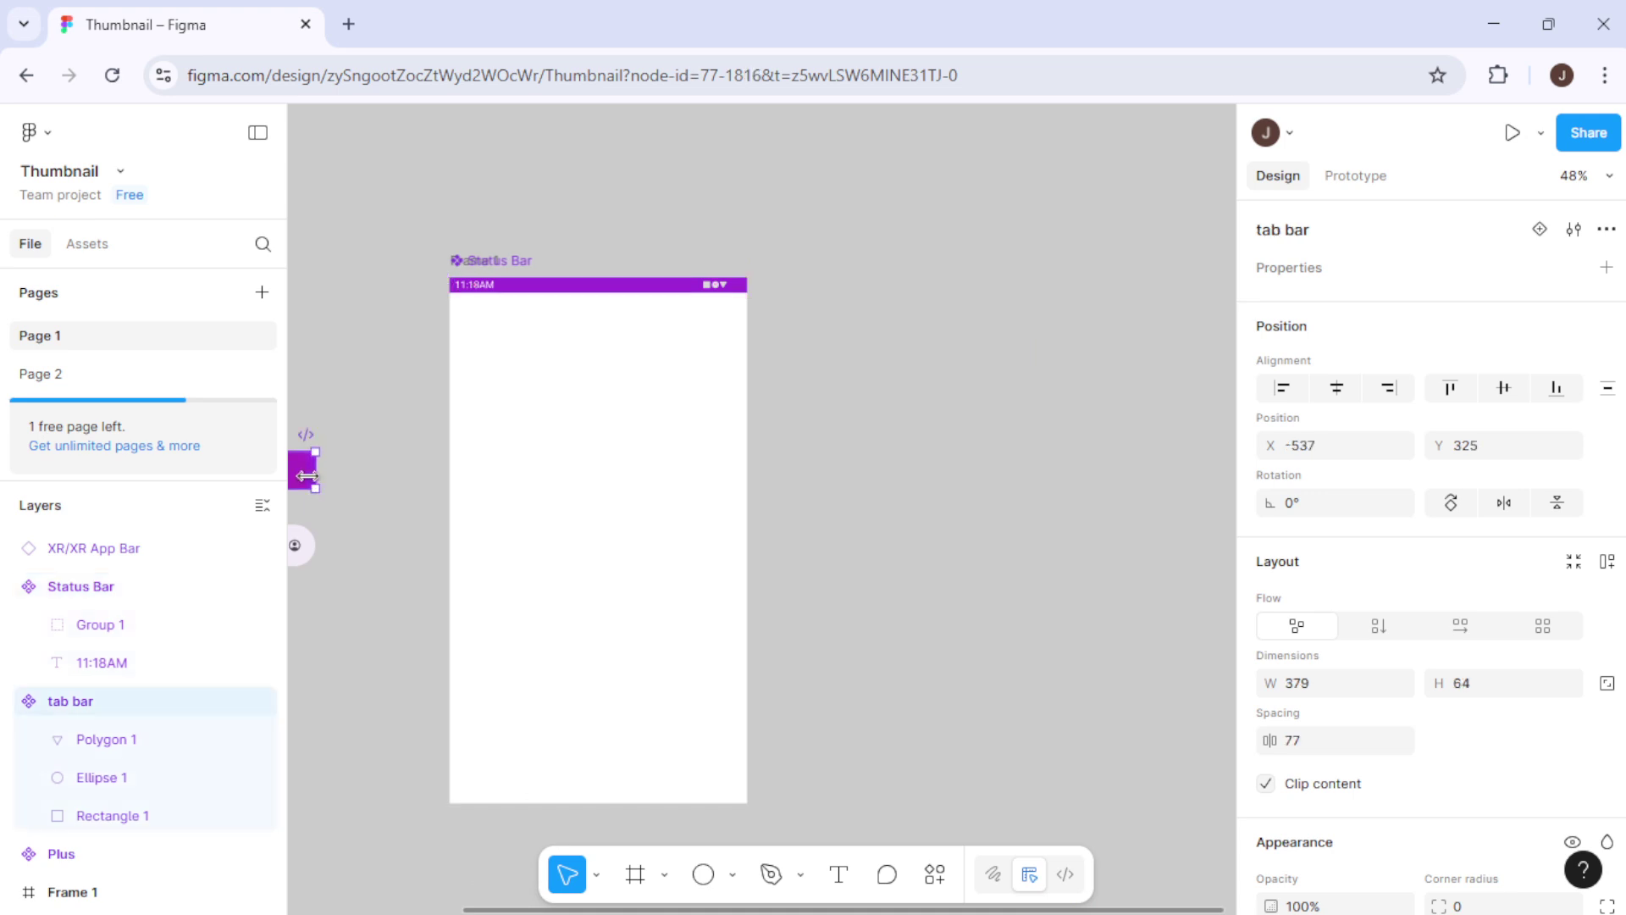
pyautogui.moveTo(307, 485); pyautogui.dragTo(648, 785)
# - Examine the tab bar's properties and open the settings of its column layout guide
pyautogui.scroll(3, 564, 770)
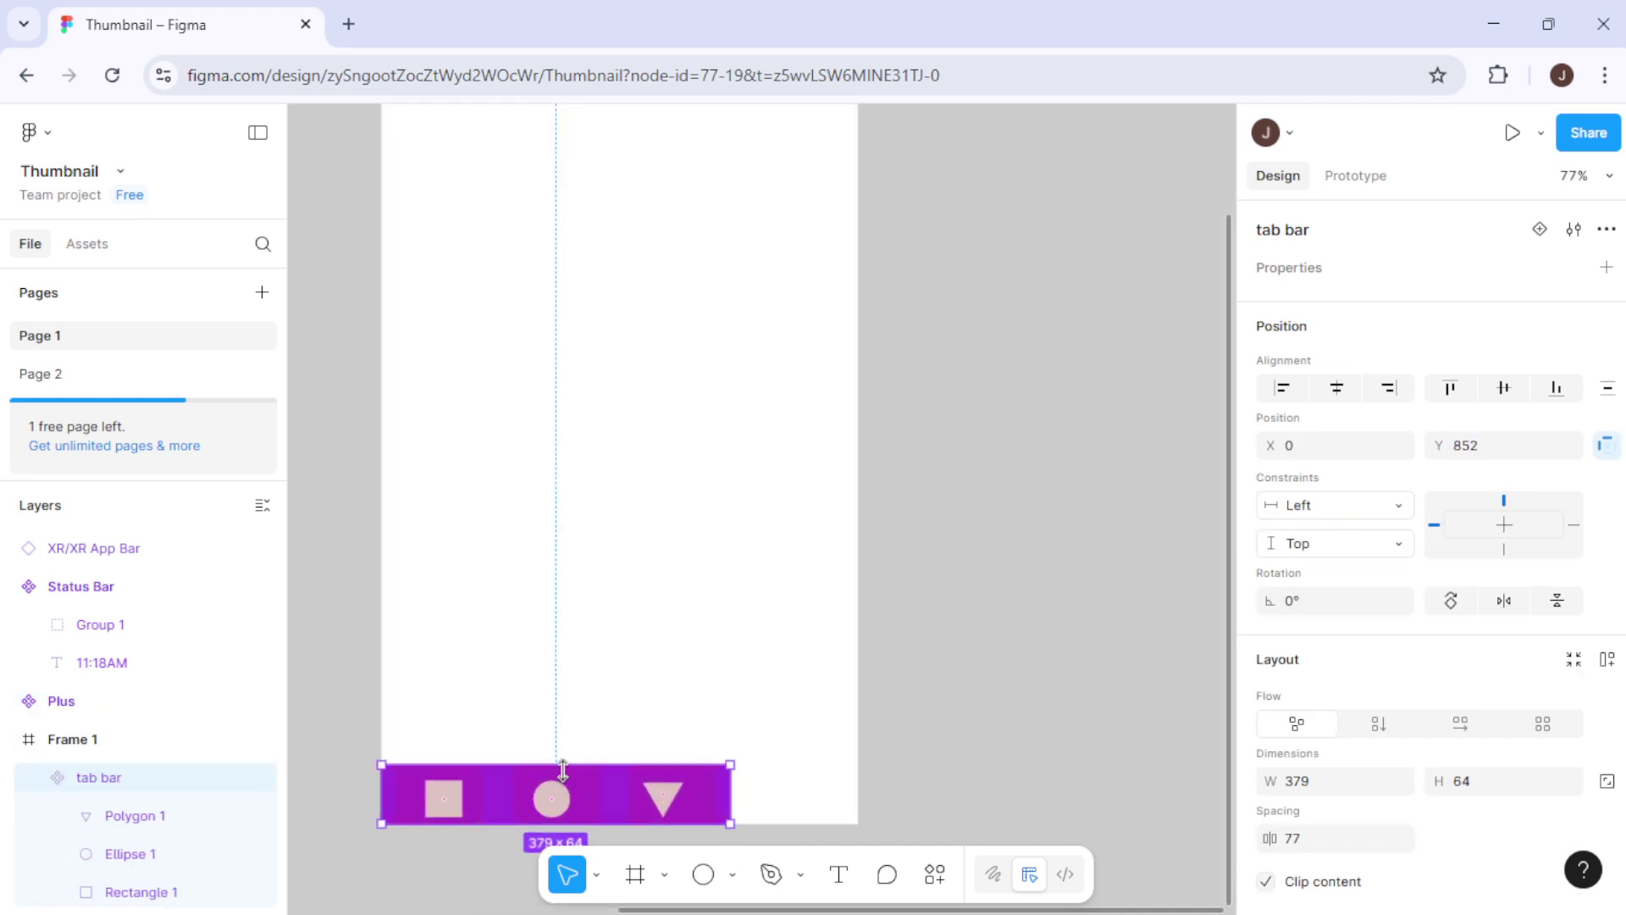
pyautogui.scroll(-1, 713, 714)
pyautogui.scroll(-4, 1296, 635)
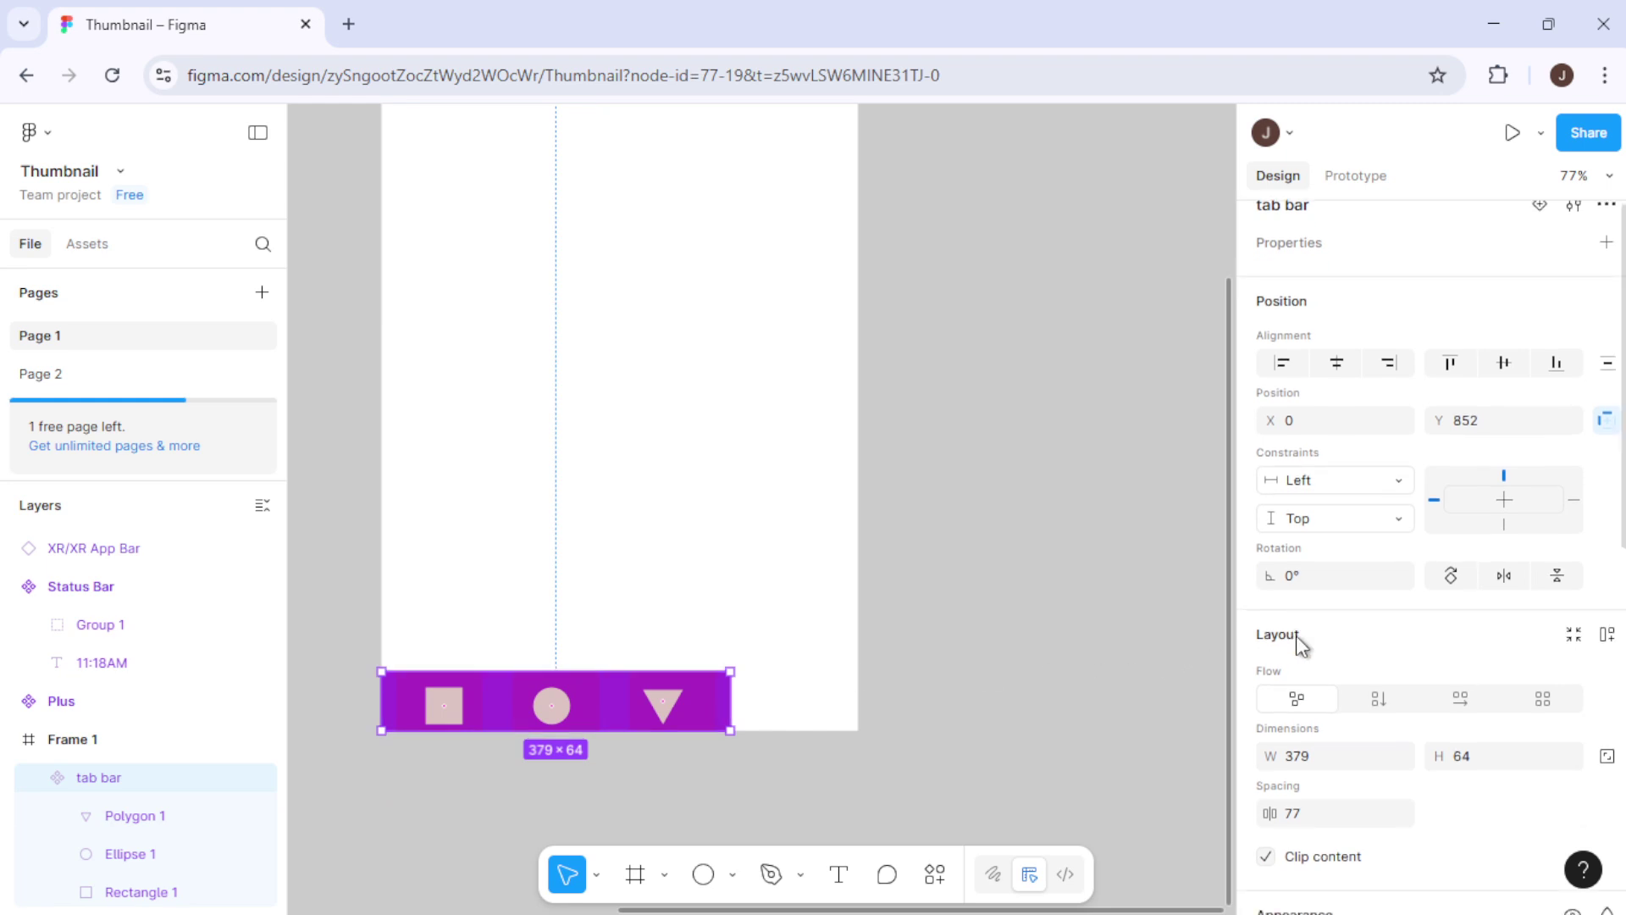
pyautogui.scroll(-3, 1319, 633)
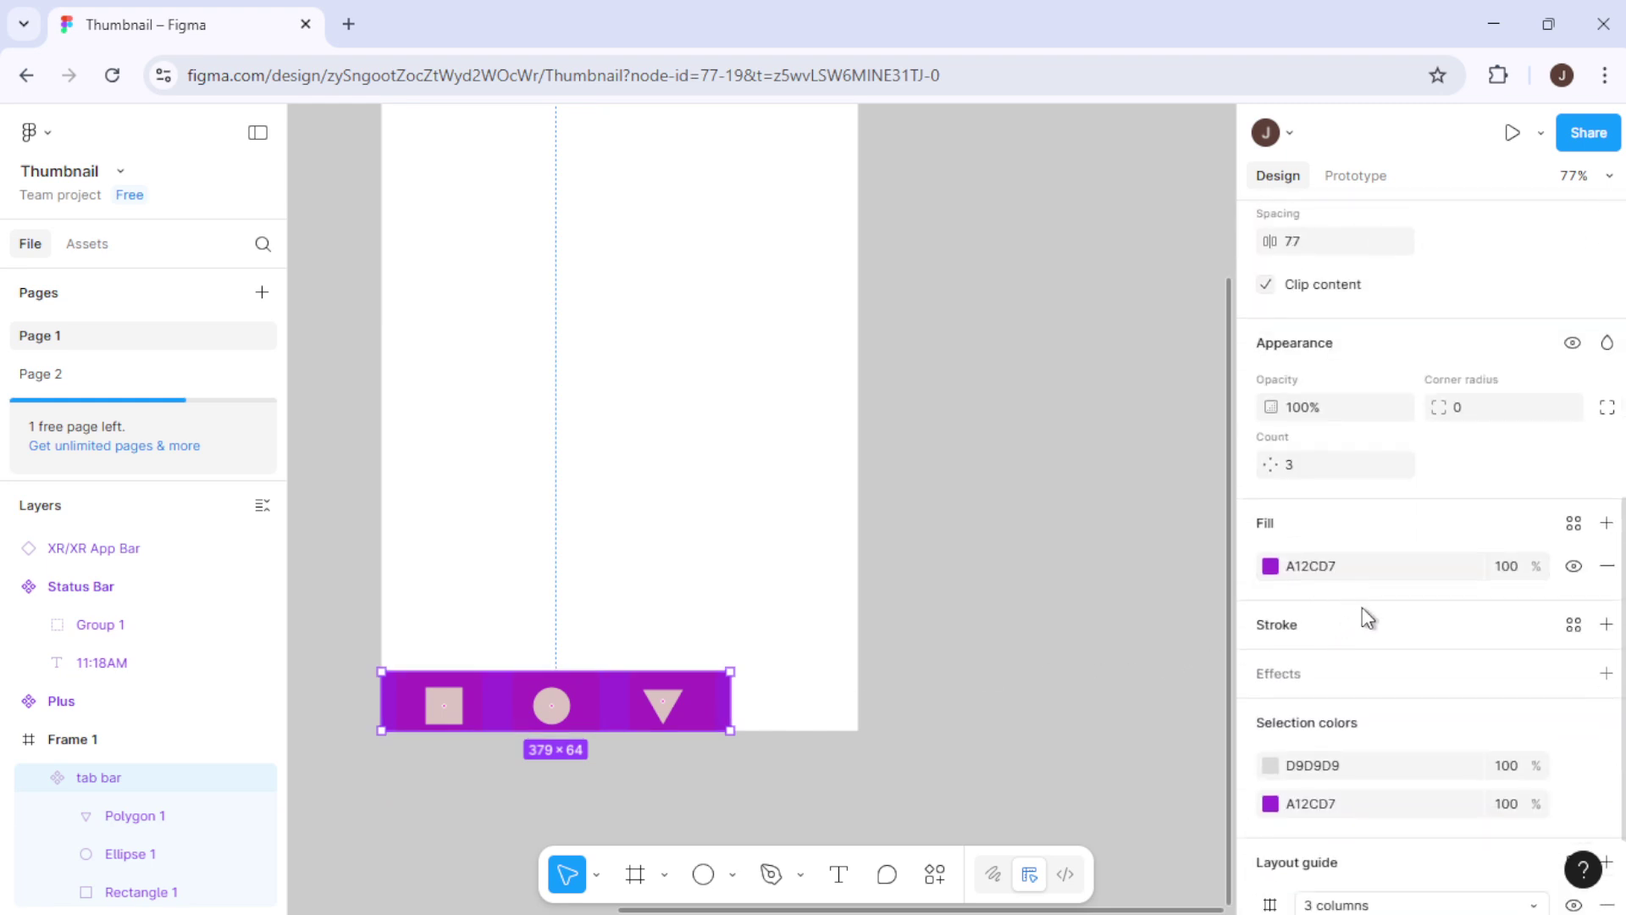
pyautogui.scroll(-2, 1365, 715)
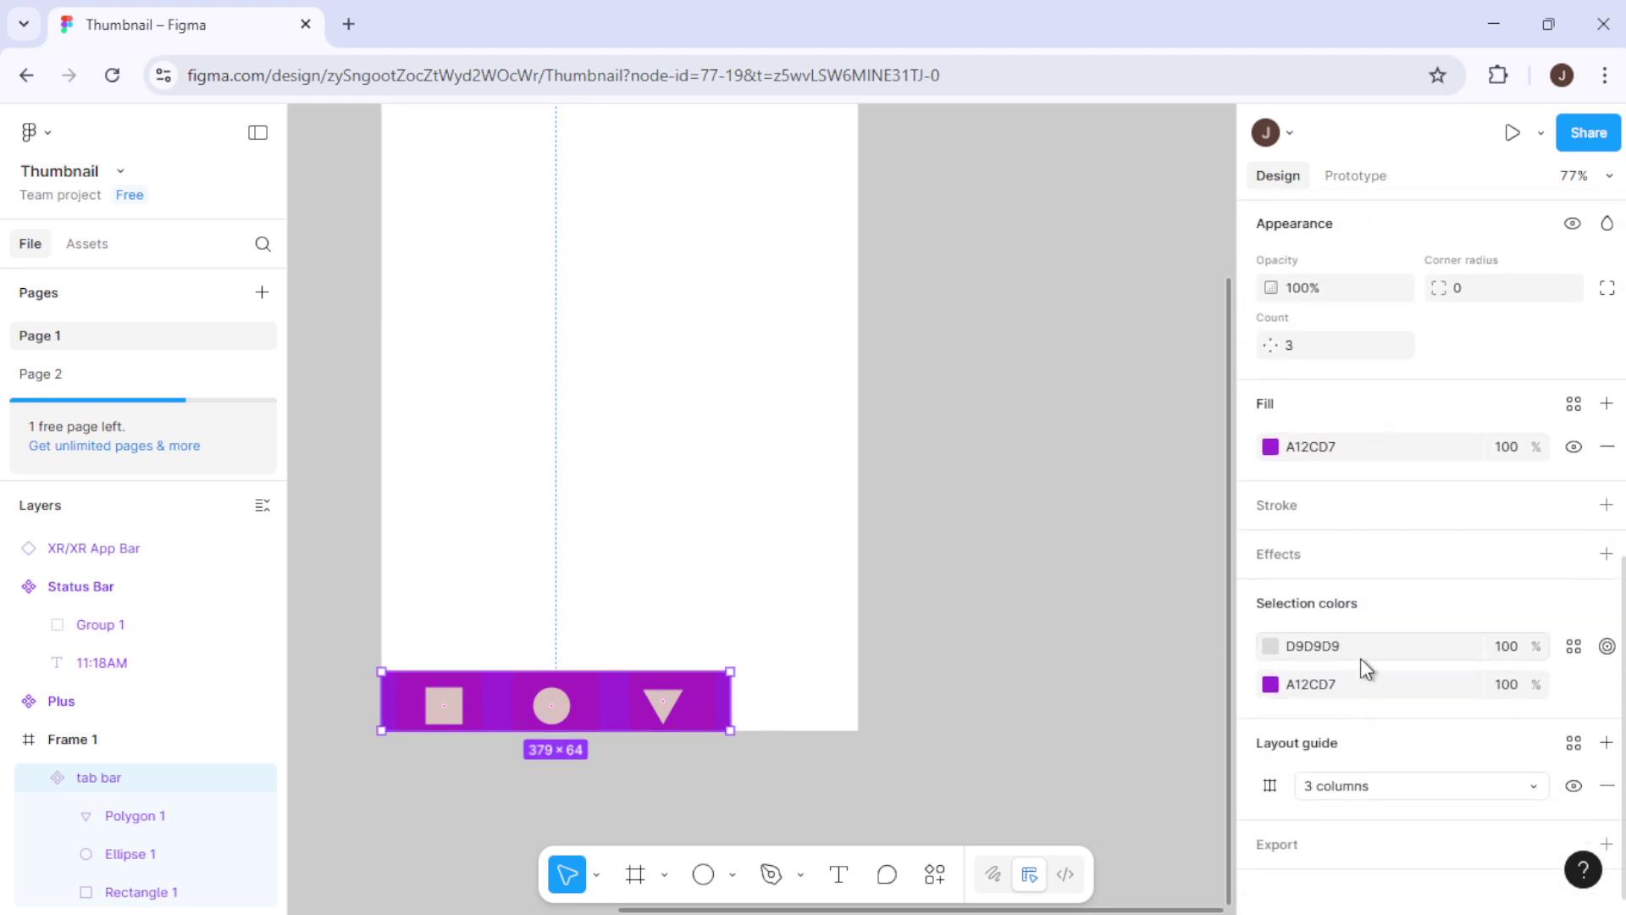
pyautogui.scroll(2, 1362, 668)
pyautogui.scroll(3, 1369, 653)
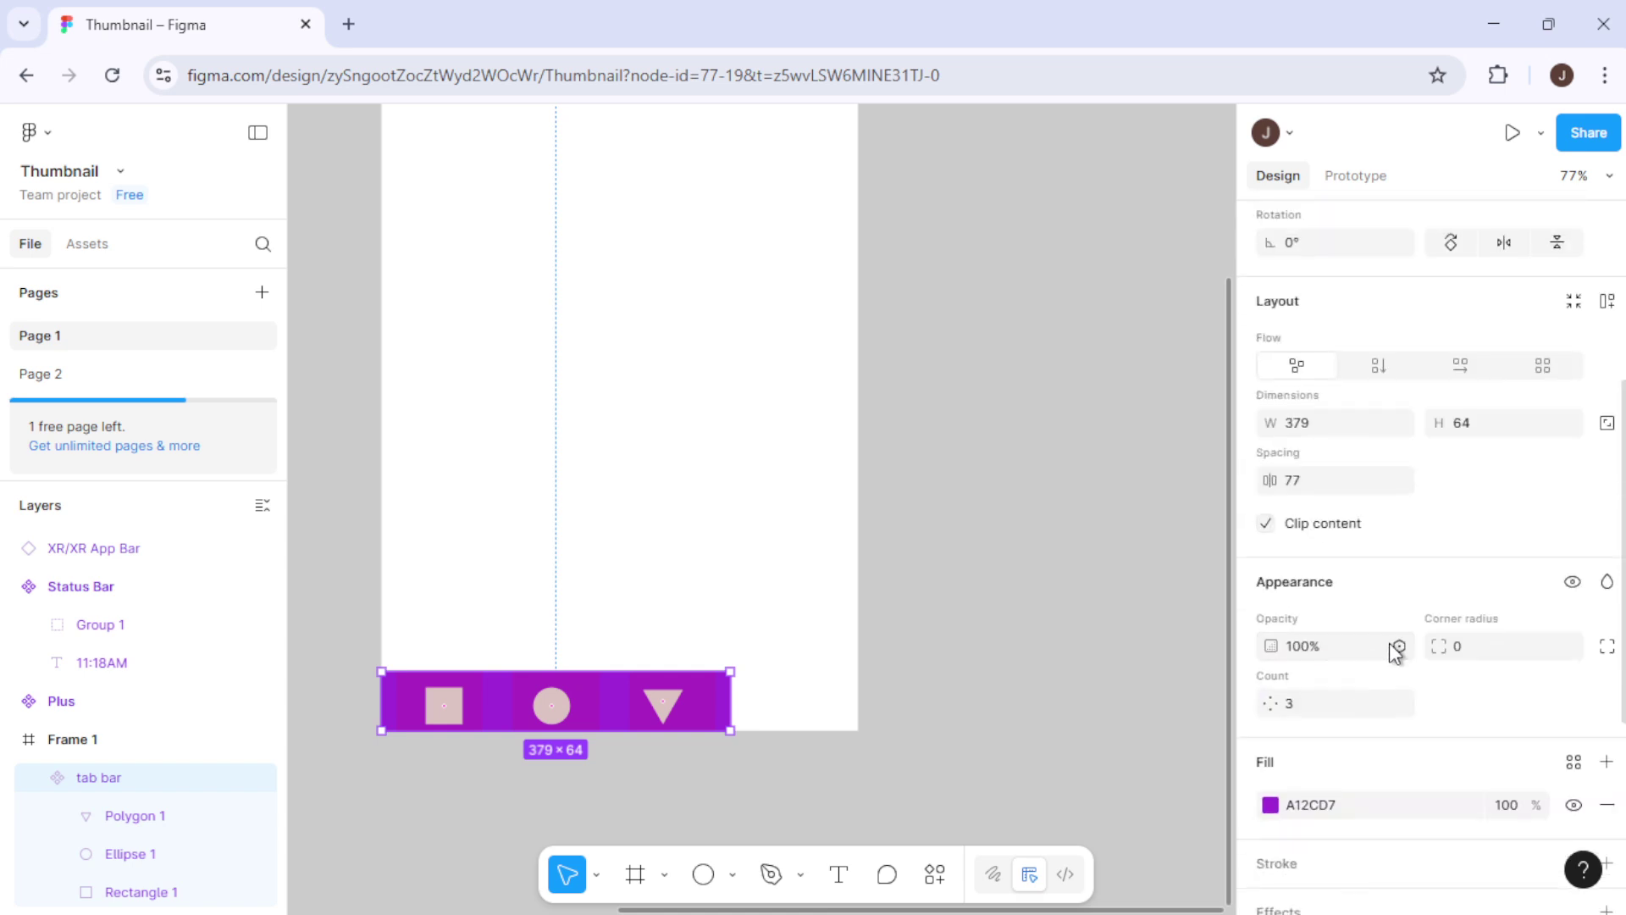
pyautogui.scroll(-5, 1391, 643)
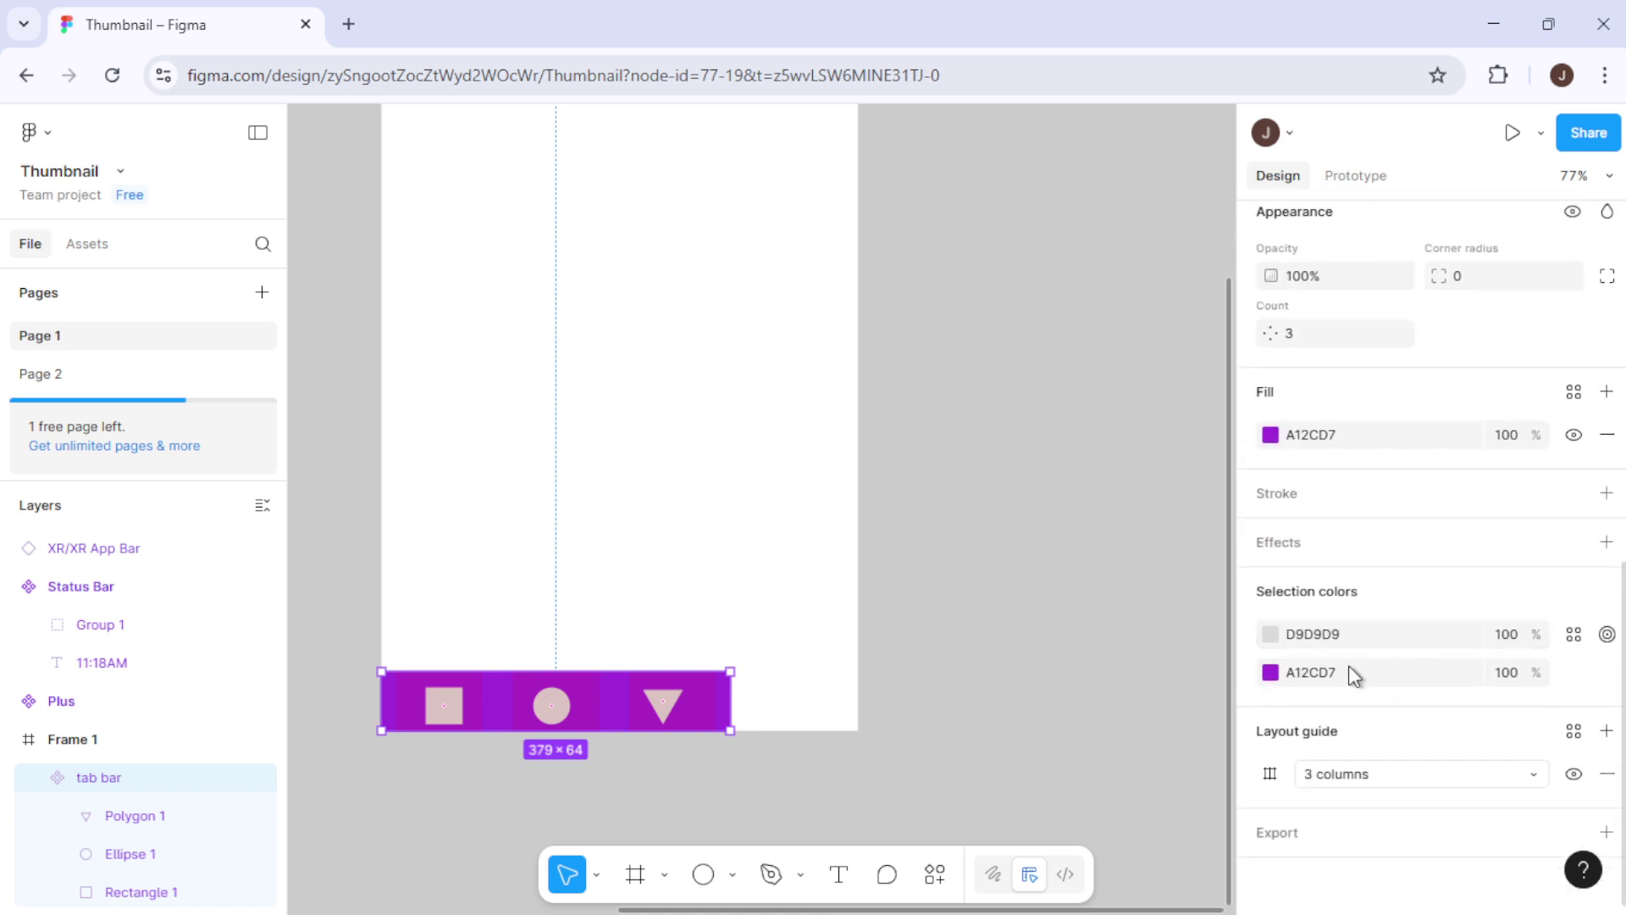
pyautogui.click(1270, 774)
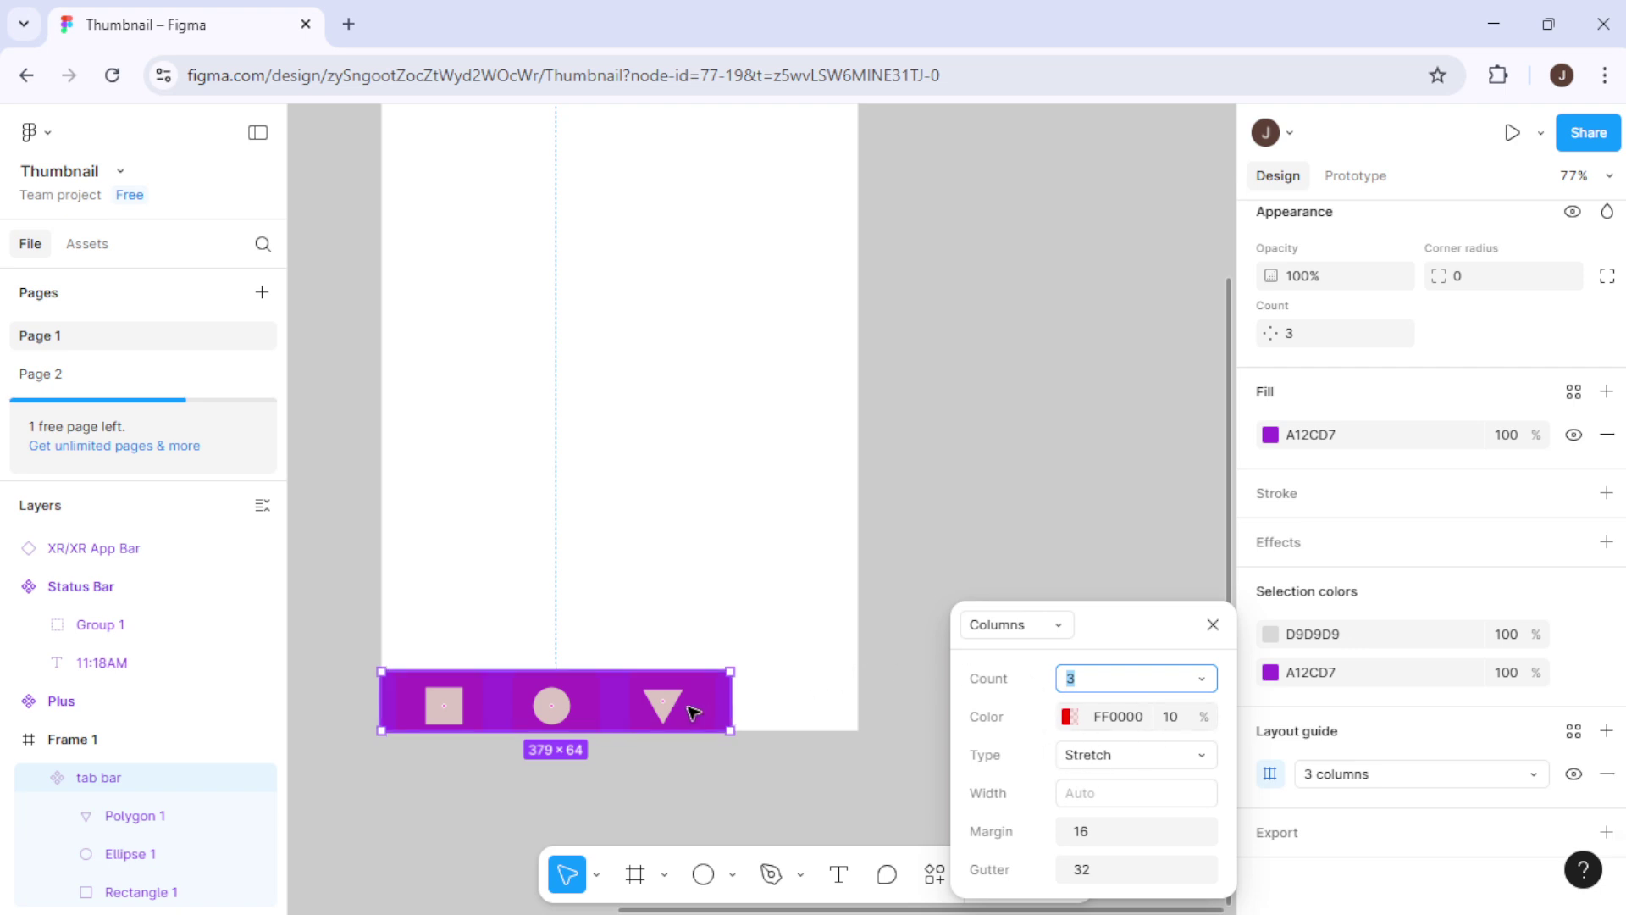
# - Check the constraints of the triangle, circle and square inside the tab bar
pyautogui.click(664, 708)
pyautogui.click(664, 703)
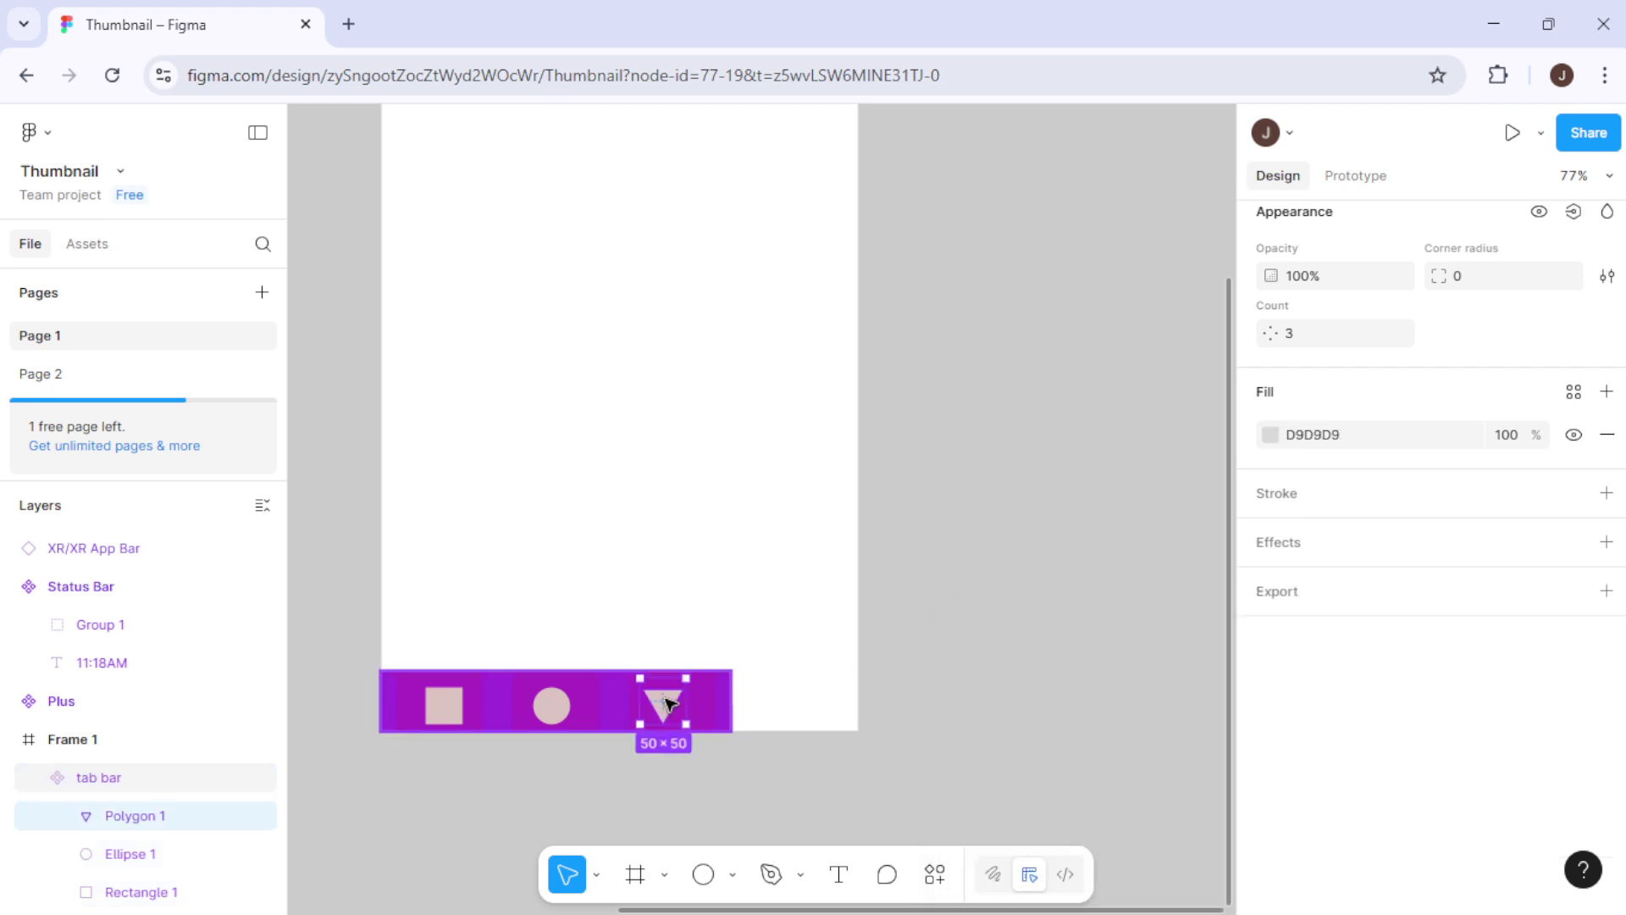
pyautogui.click(666, 703)
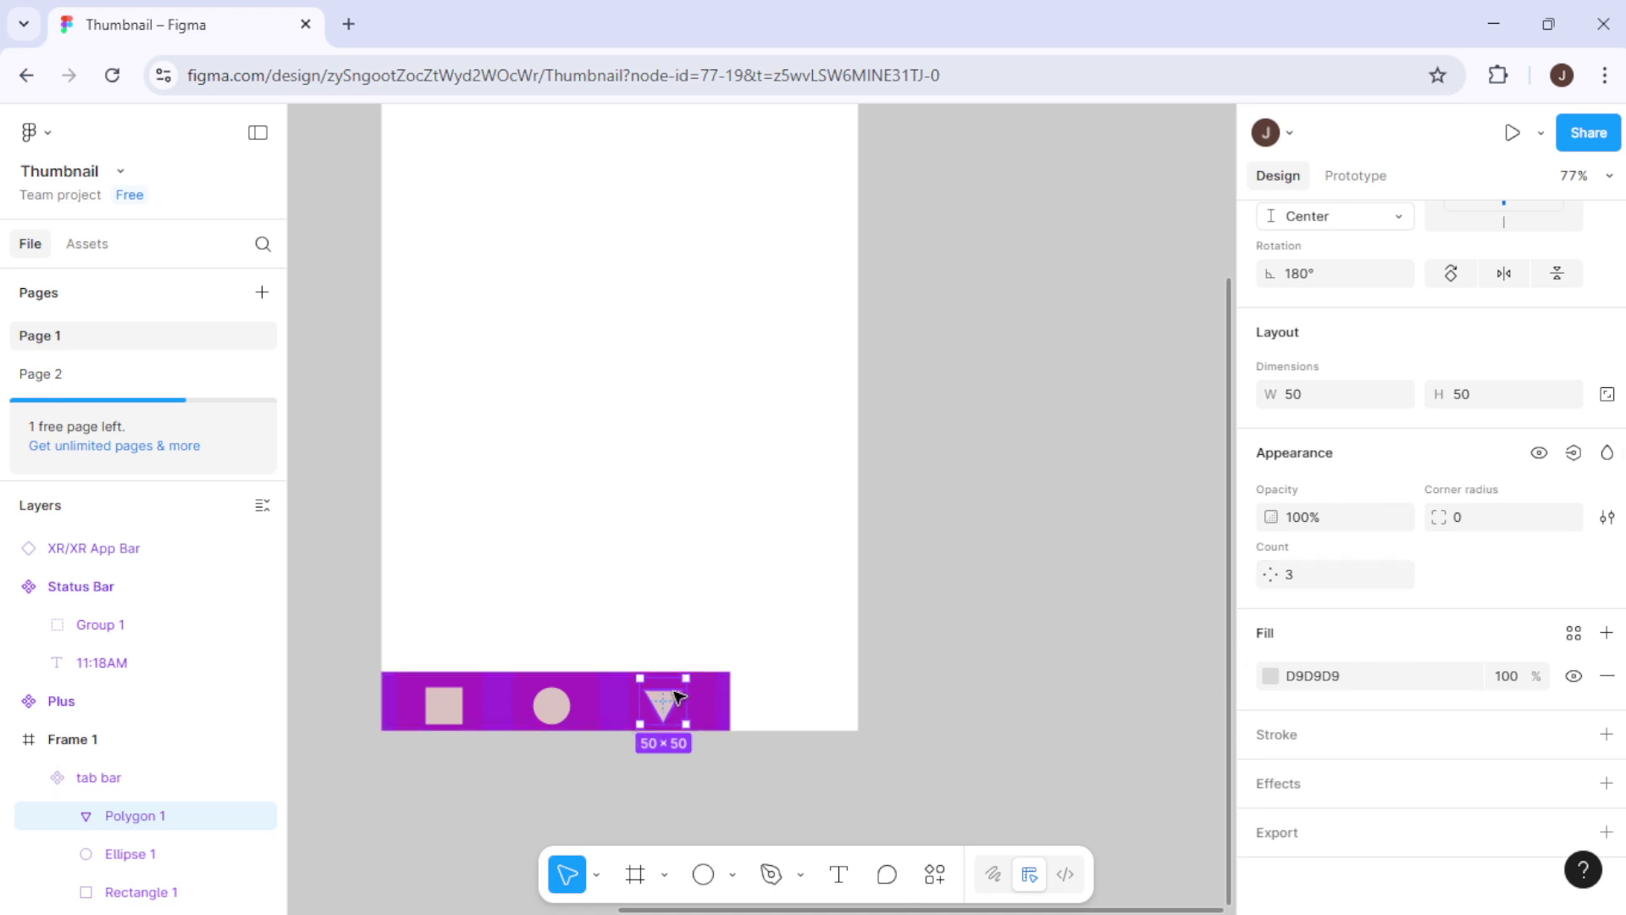
pyautogui.click(559, 710)
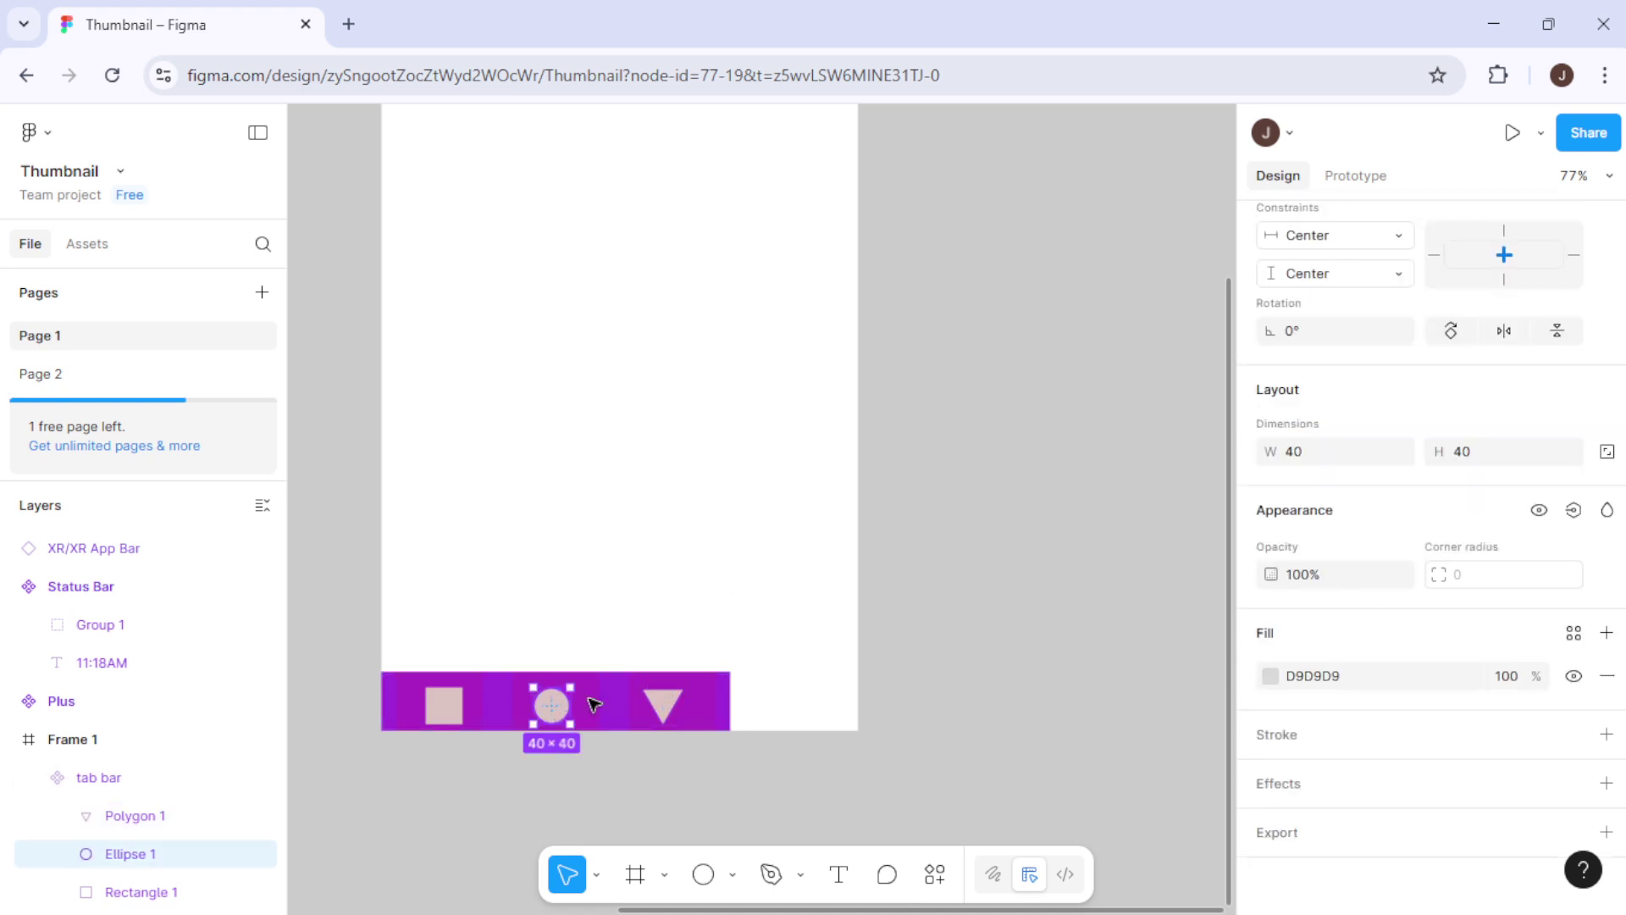
pyautogui.click(443, 705)
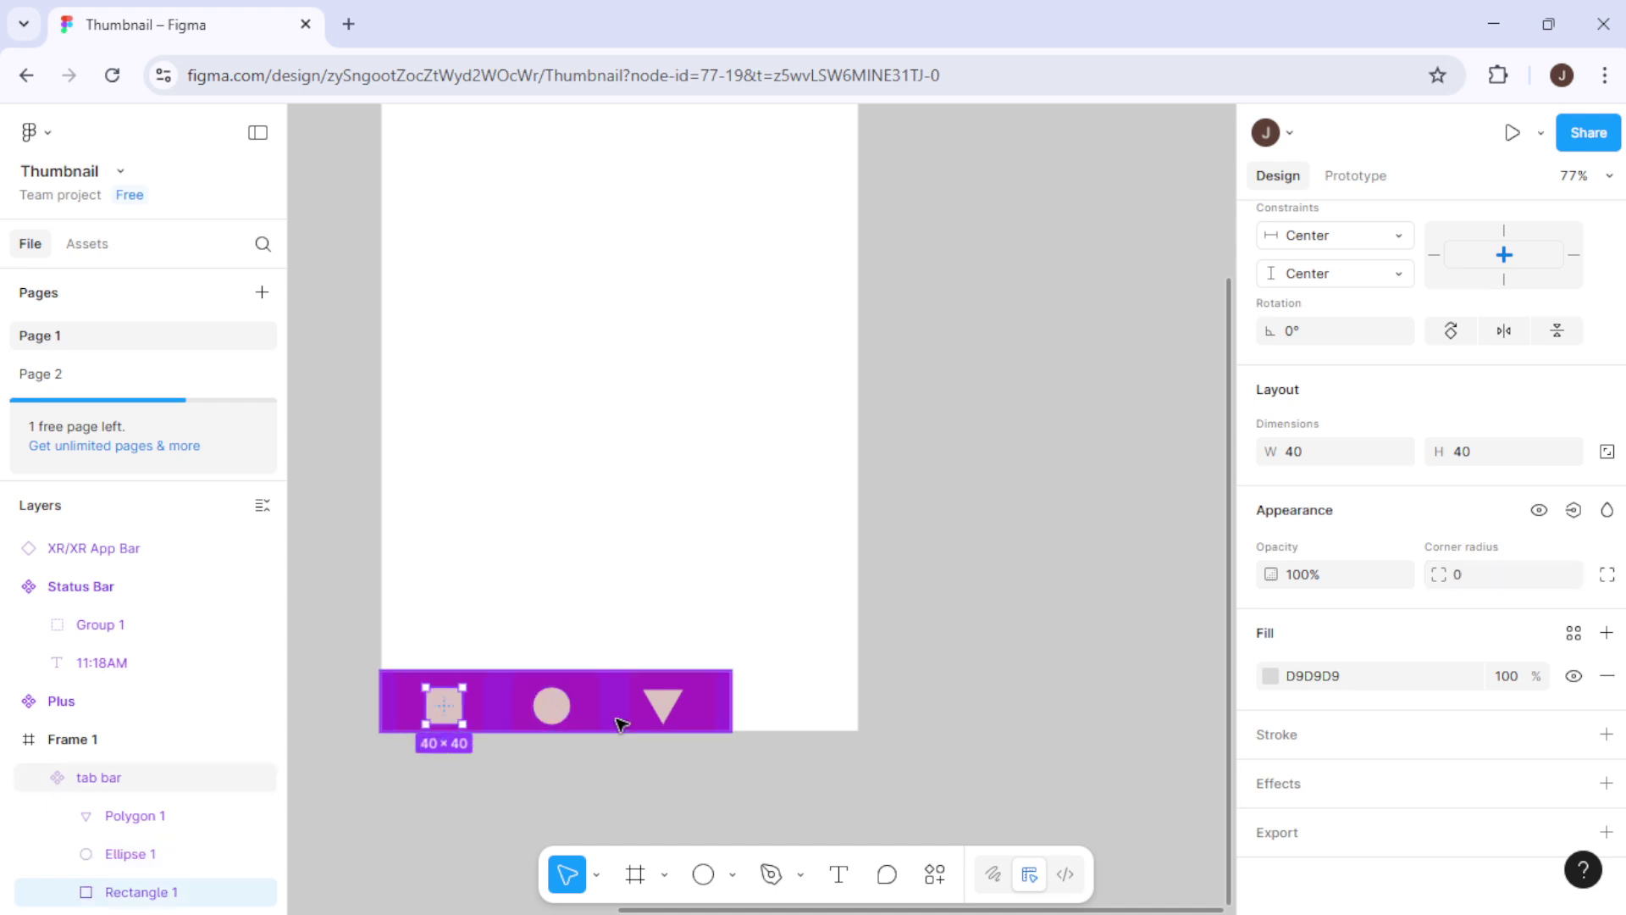
# - Widen the tab bar component to 518 so it spans the full width of Frame 1
pyautogui.click(726, 705)
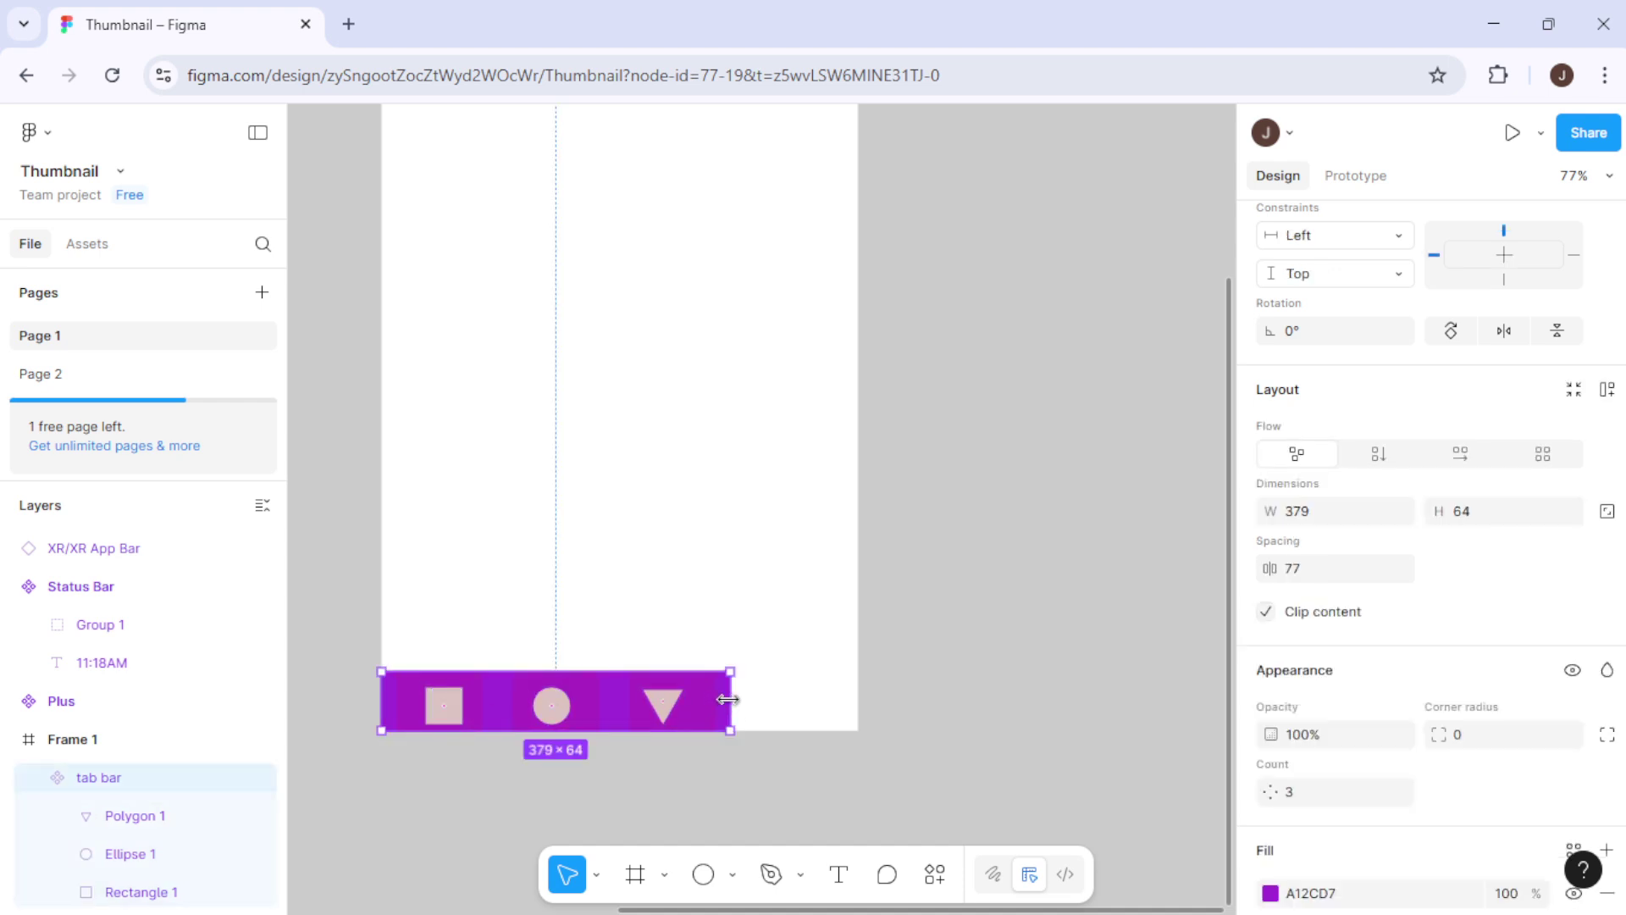
pyautogui.moveTo(733, 699); pyautogui.dragTo(857, 701)
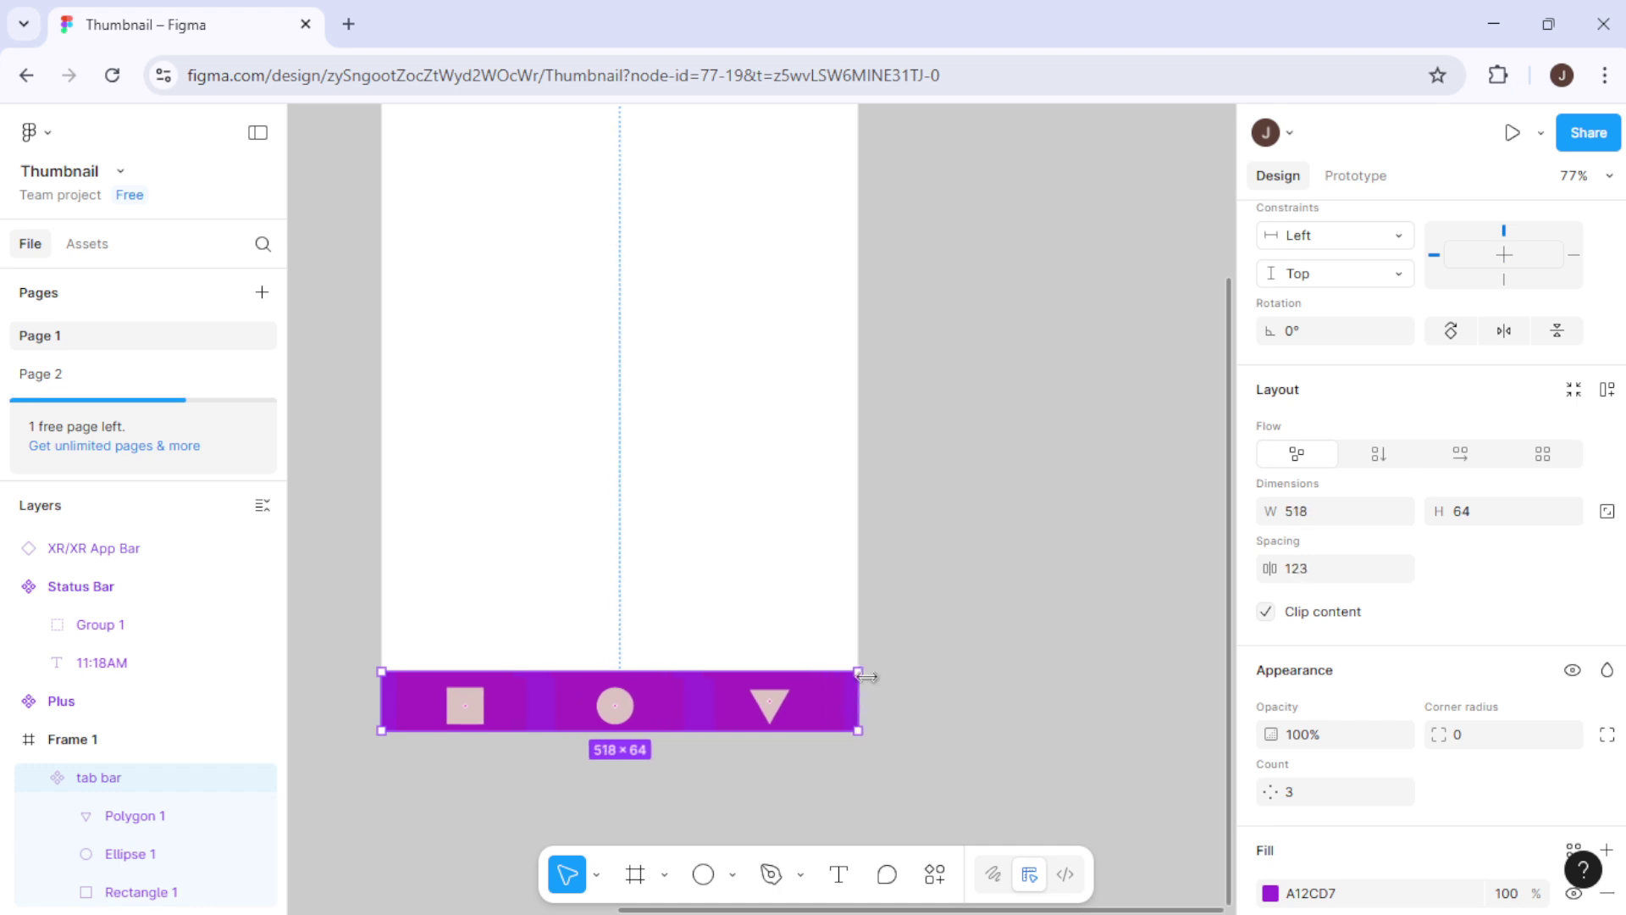
pyautogui.click(961, 621)
# - Move the Plus component into Frame 1 just above the tab bar's triangle and set its constraints to Right and Bottom
pyautogui.scroll(-4, 421, 588)
pyautogui.scroll(-2, 323, 573)
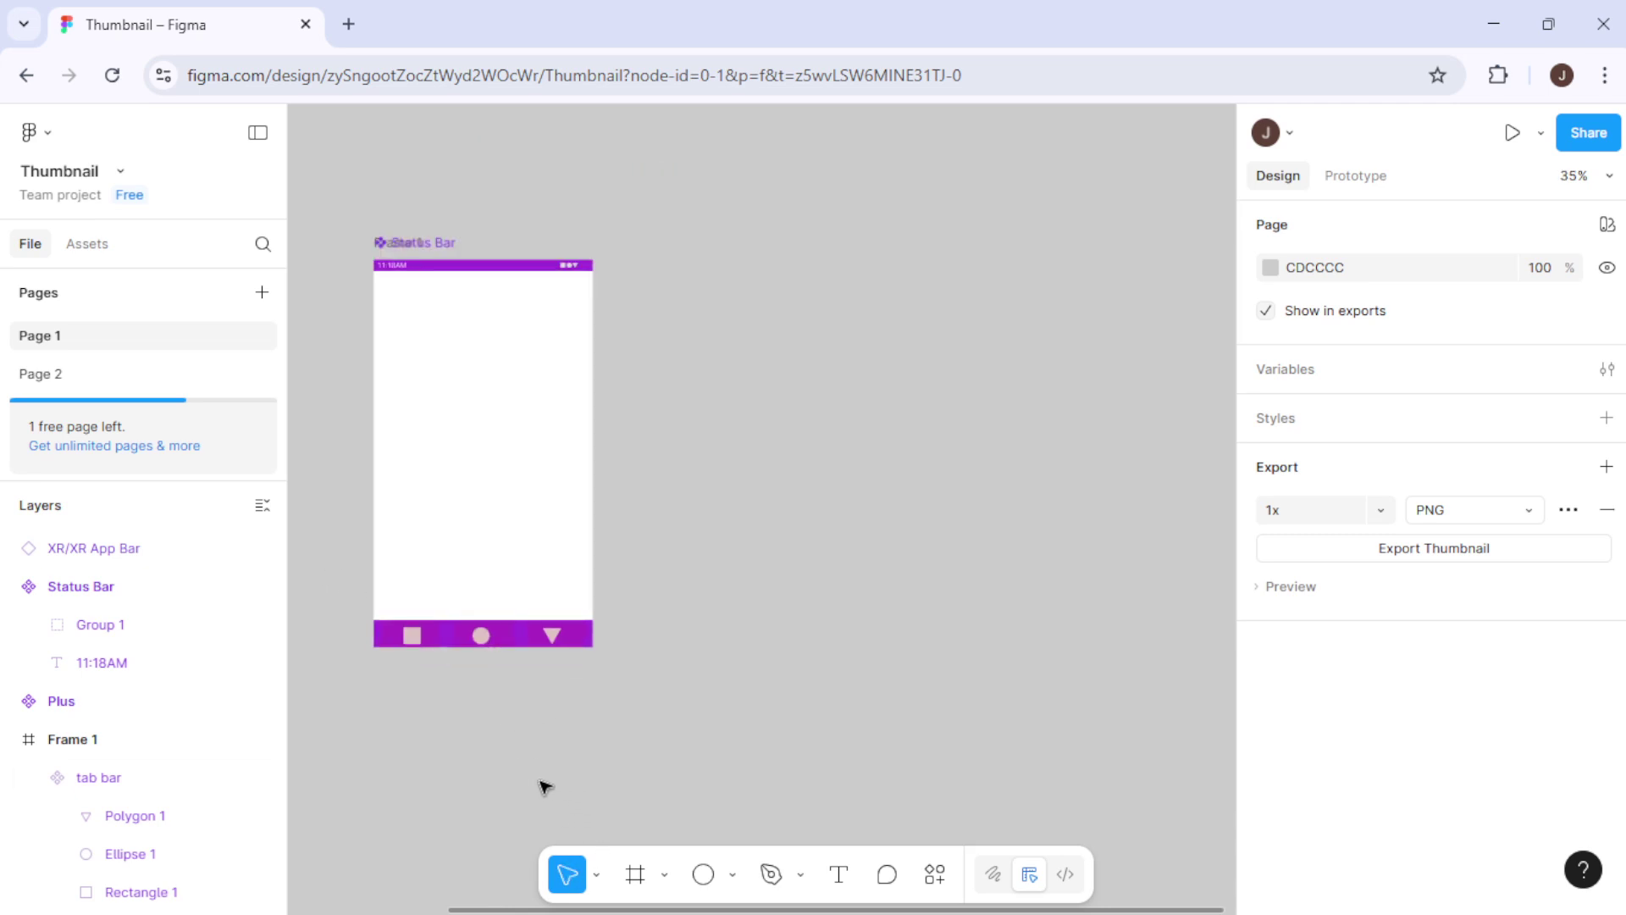
pyautogui.hscroll(3, 444, 745)
pyautogui.hscroll(-6, 426, 730)
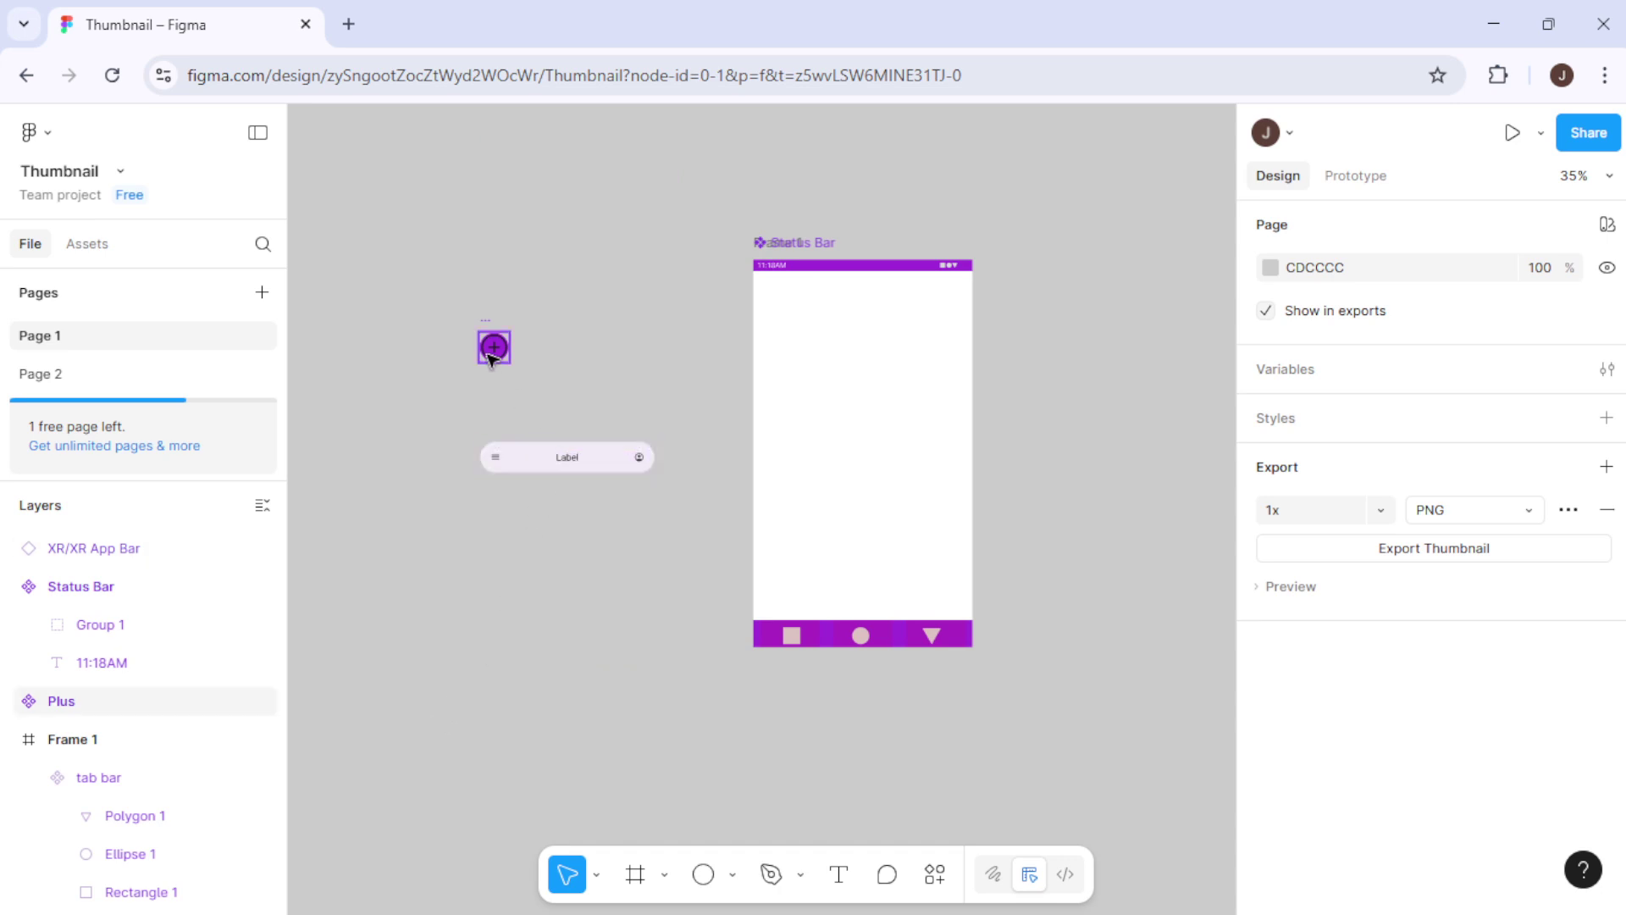
pyautogui.moveTo(506, 363); pyautogui.dragTo(947, 603)
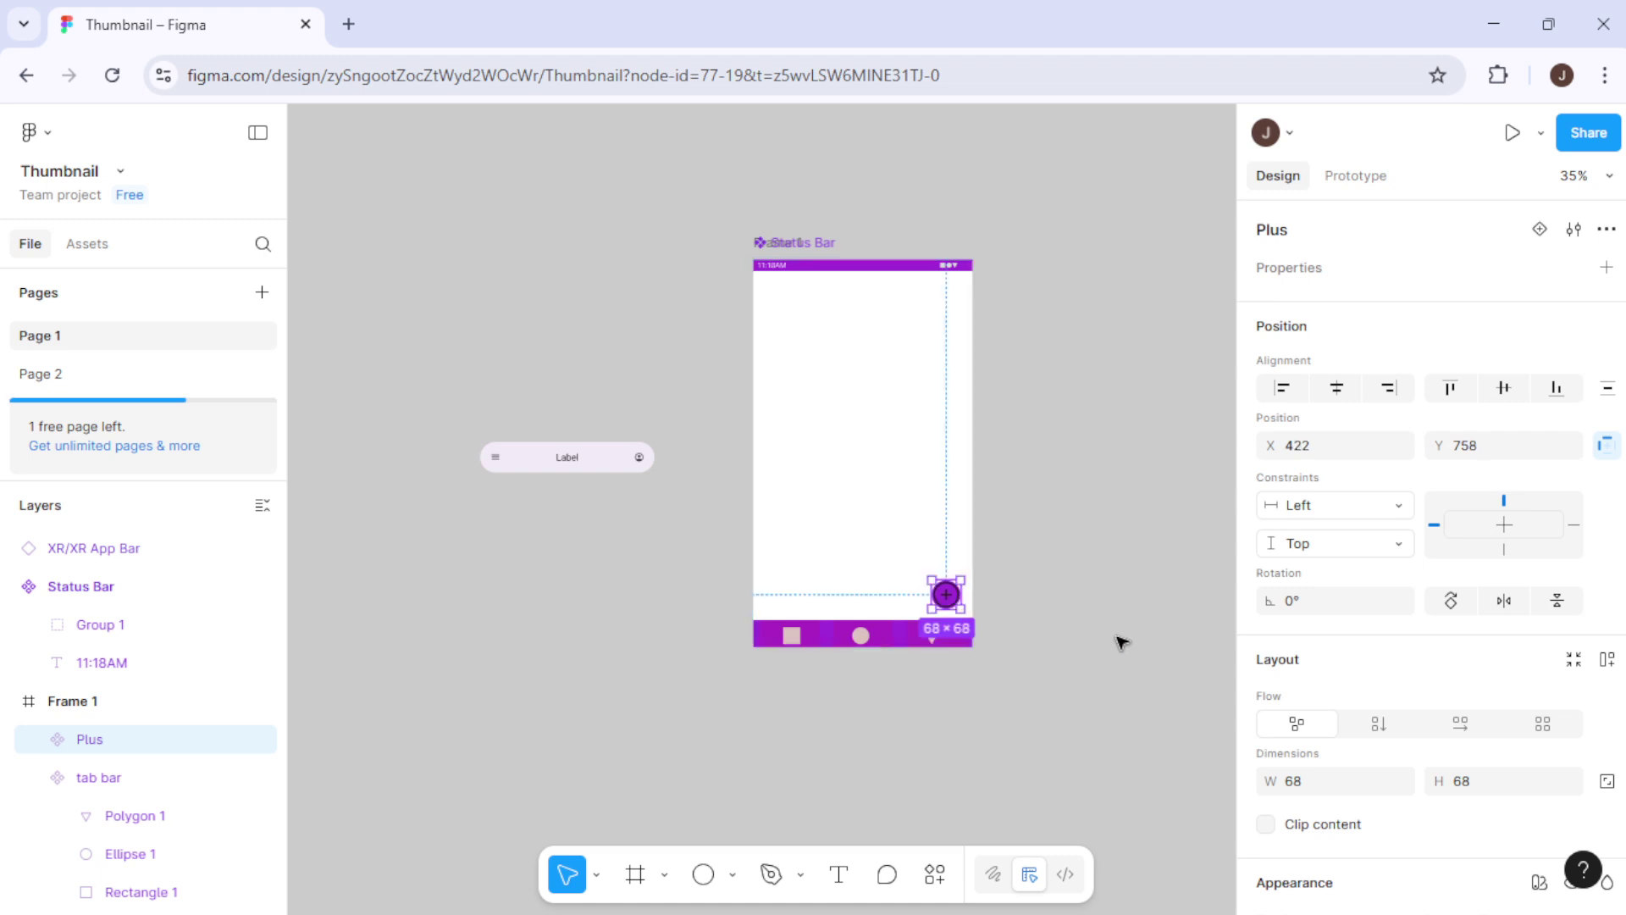
pyautogui.click(1573, 526)
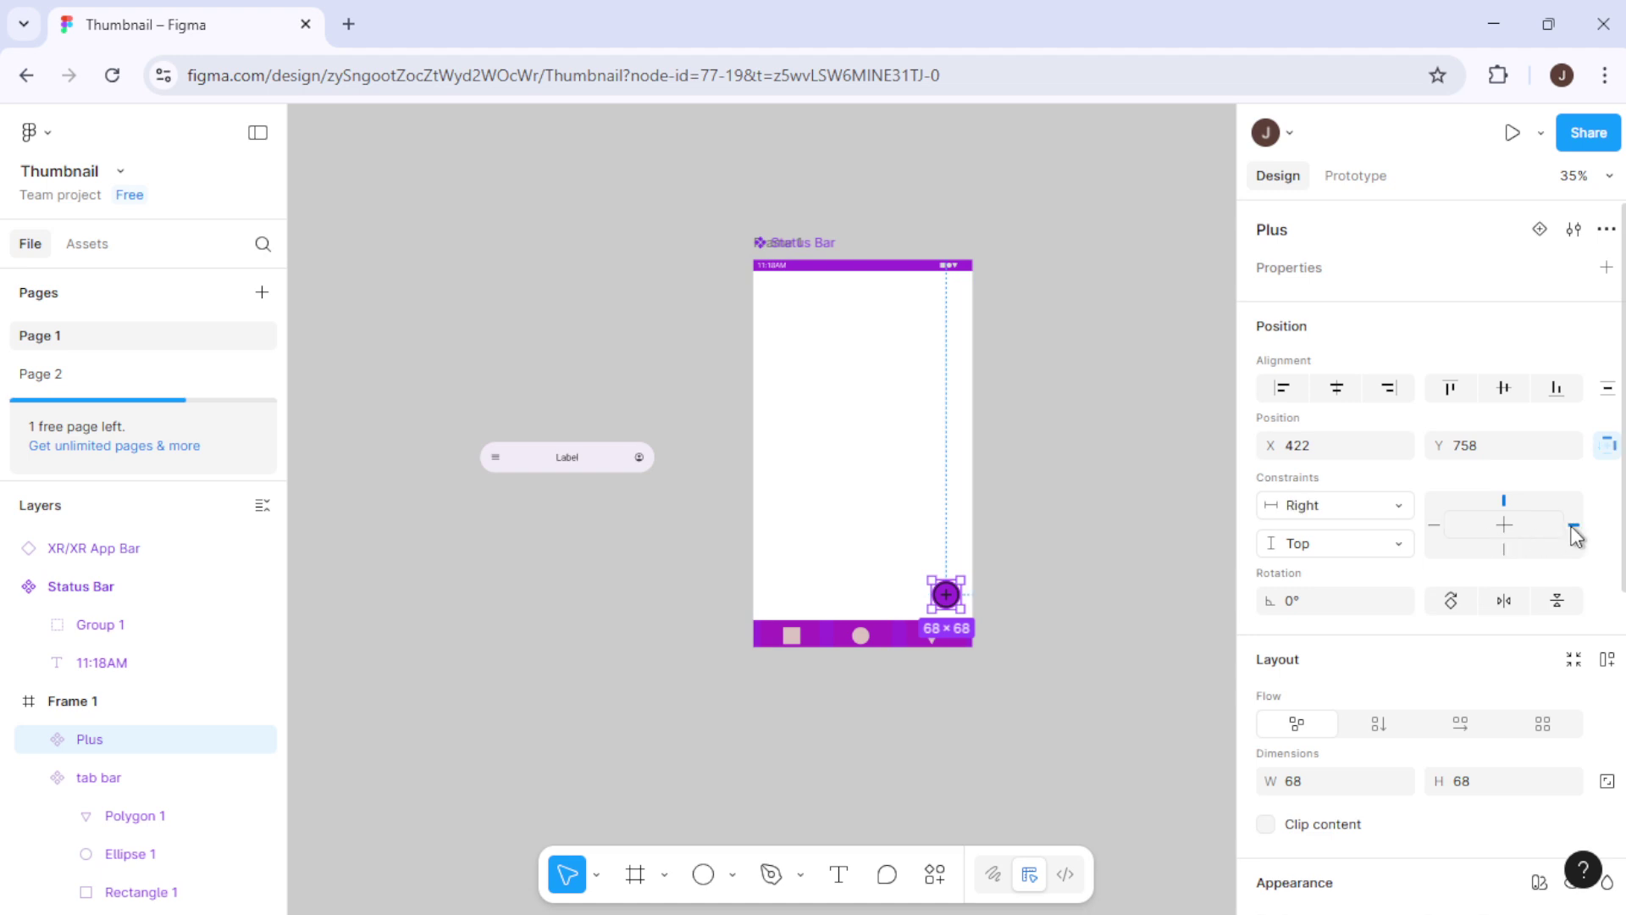
pyautogui.click(1503, 545)
# - Move the XR App Bar into Frame 1 directly below the Status Bar, at X 0 and Y 31
pyautogui.scroll(2, 978, 682)
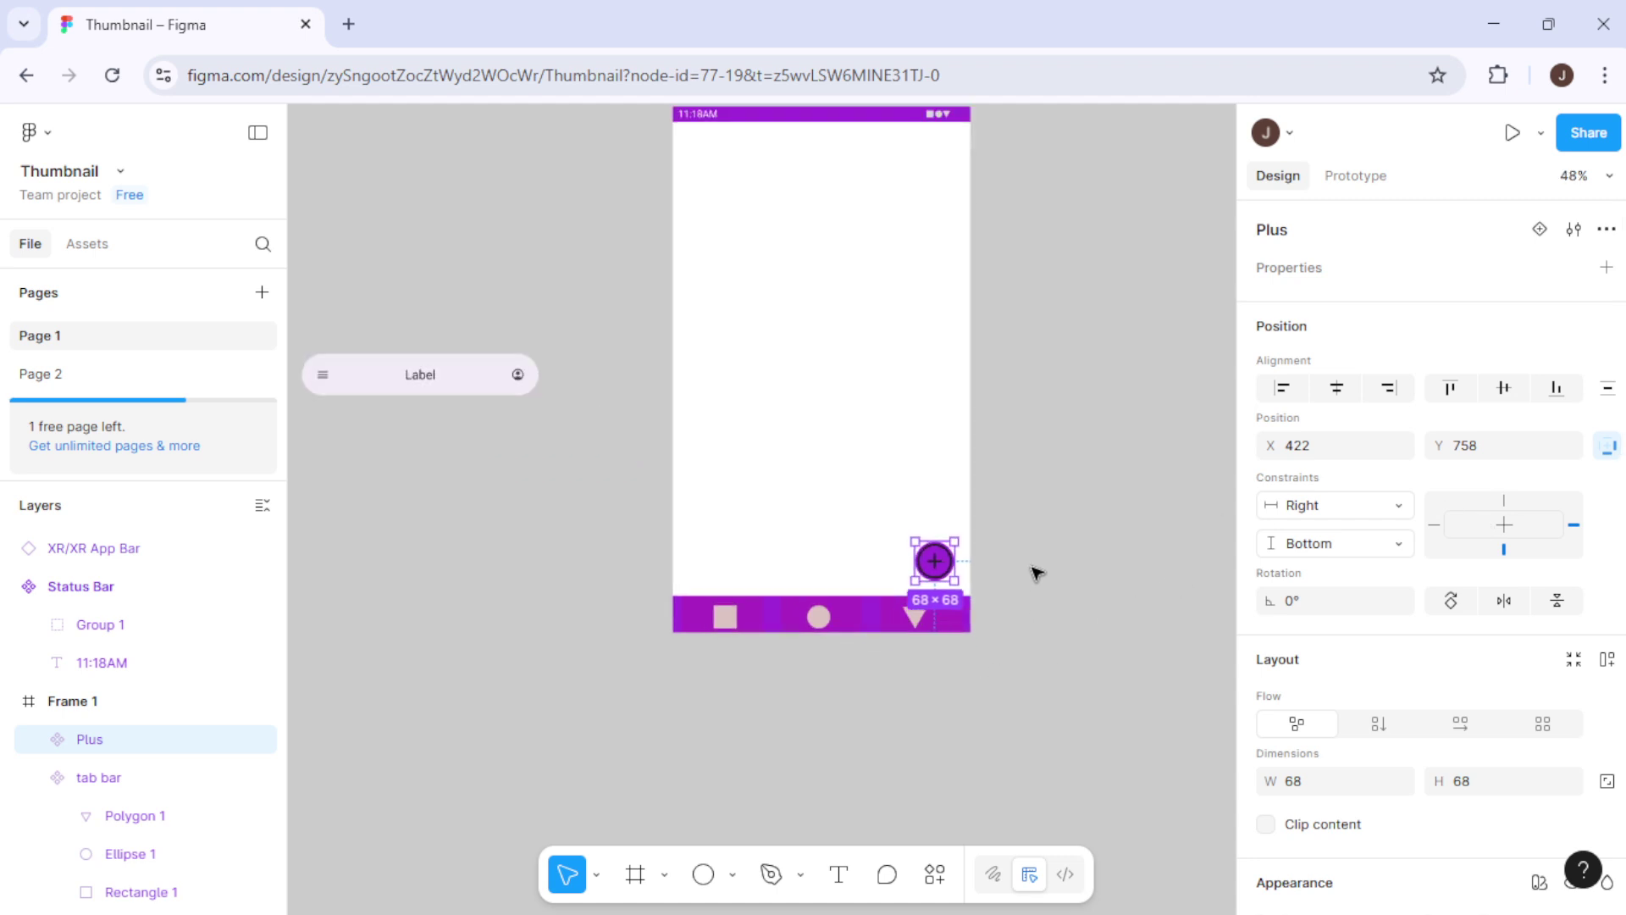
pyautogui.scroll(1, 863, 457)
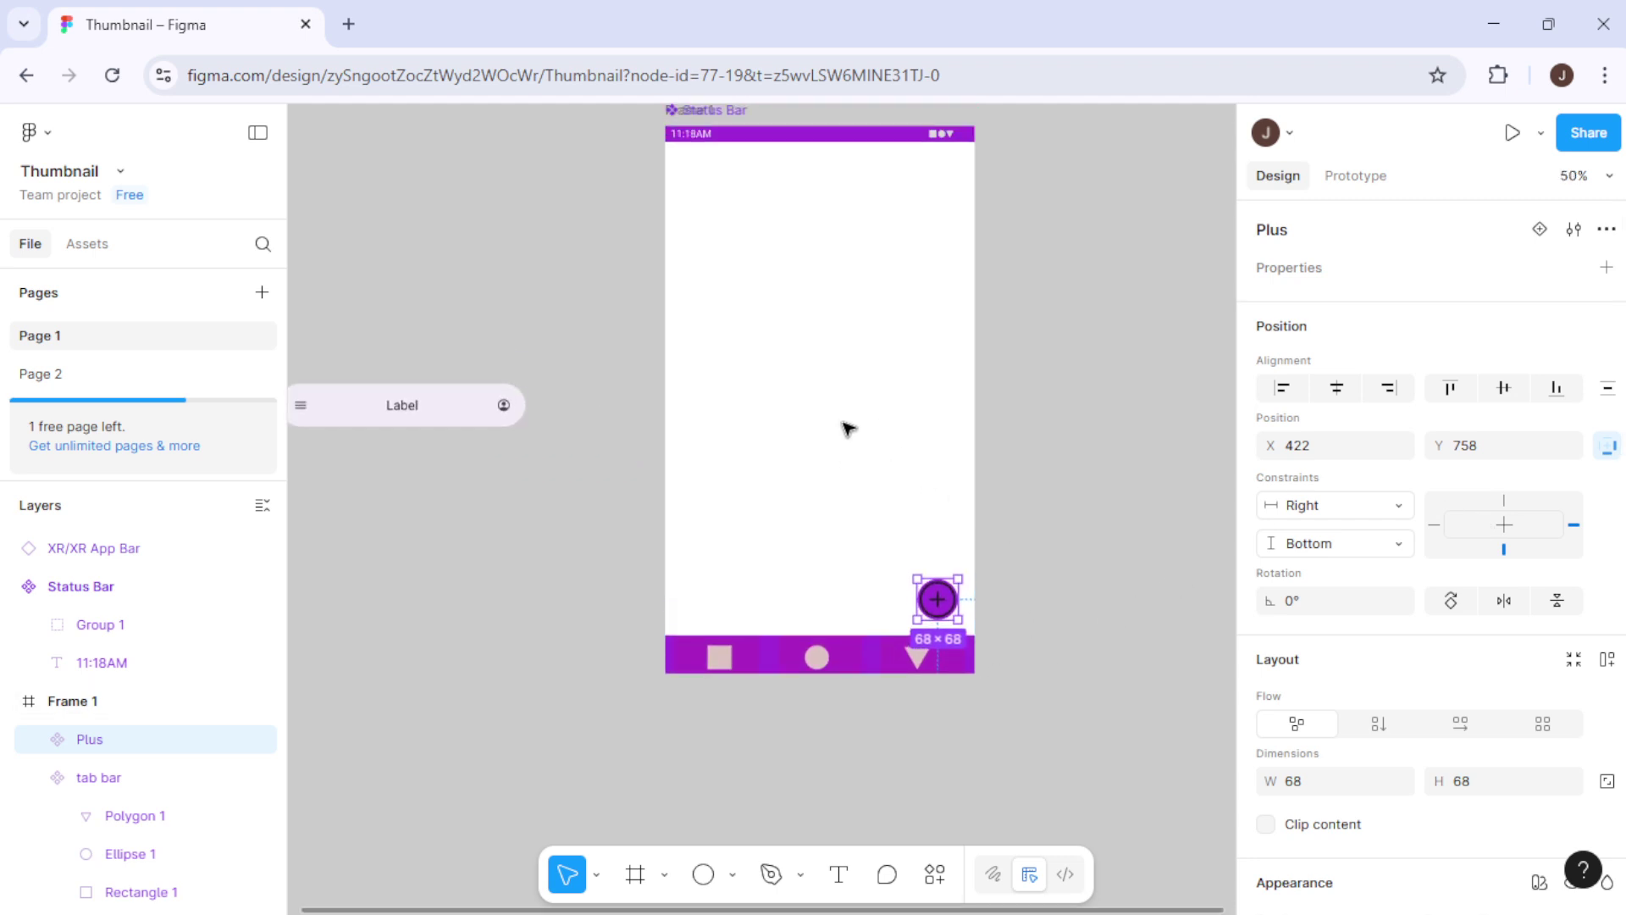
pyautogui.scroll(1, 720, 466)
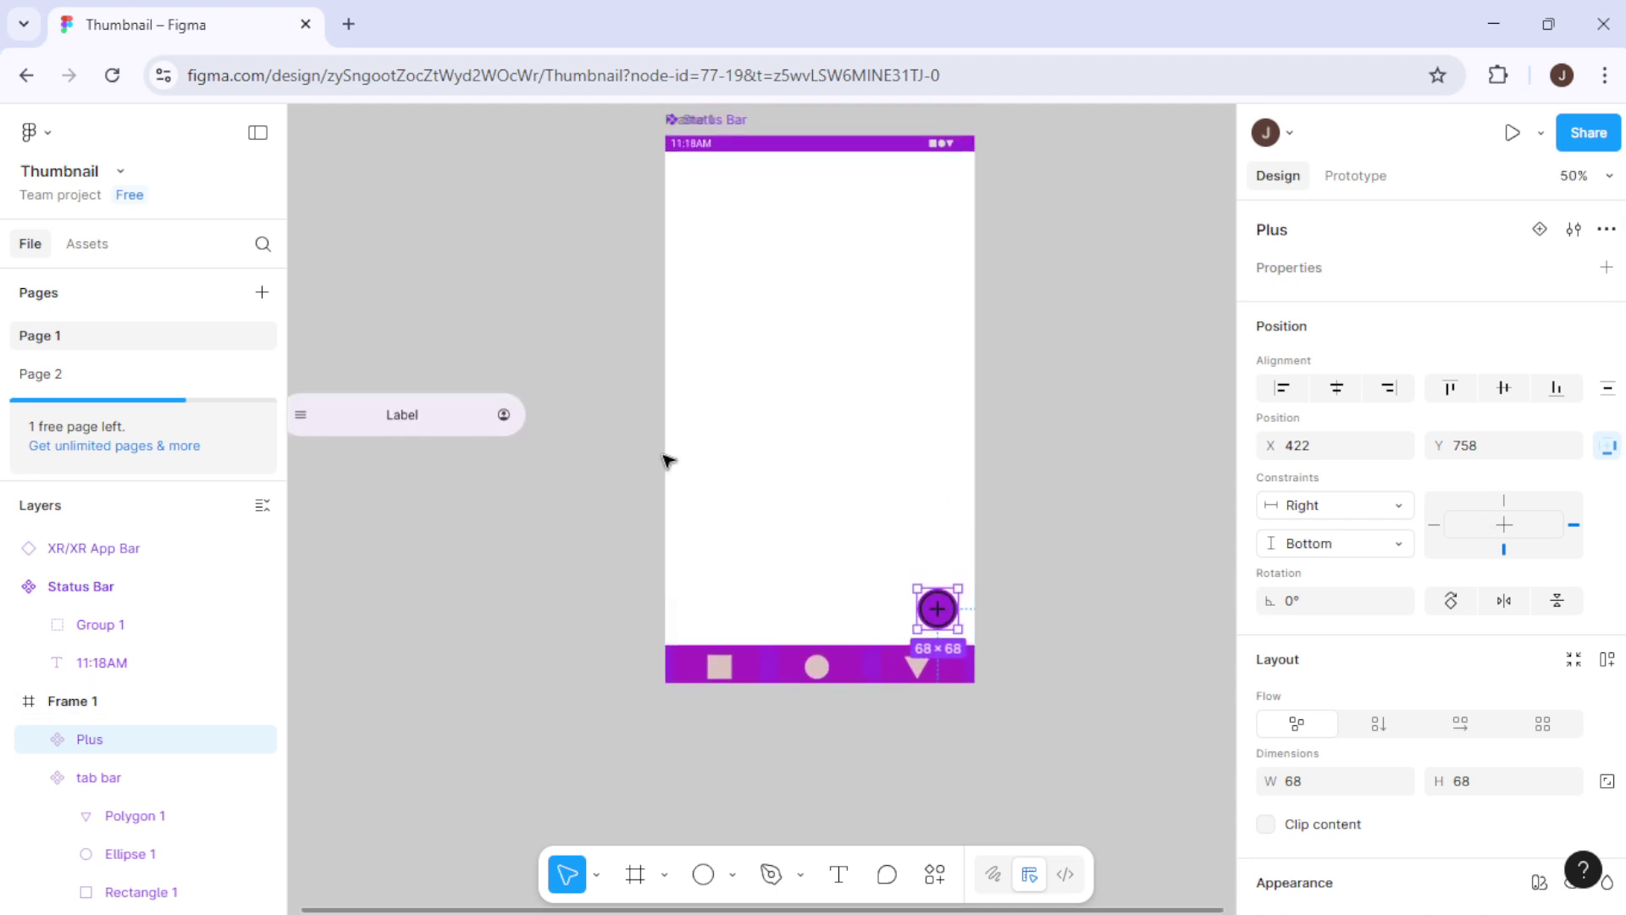
pyautogui.click(458, 421)
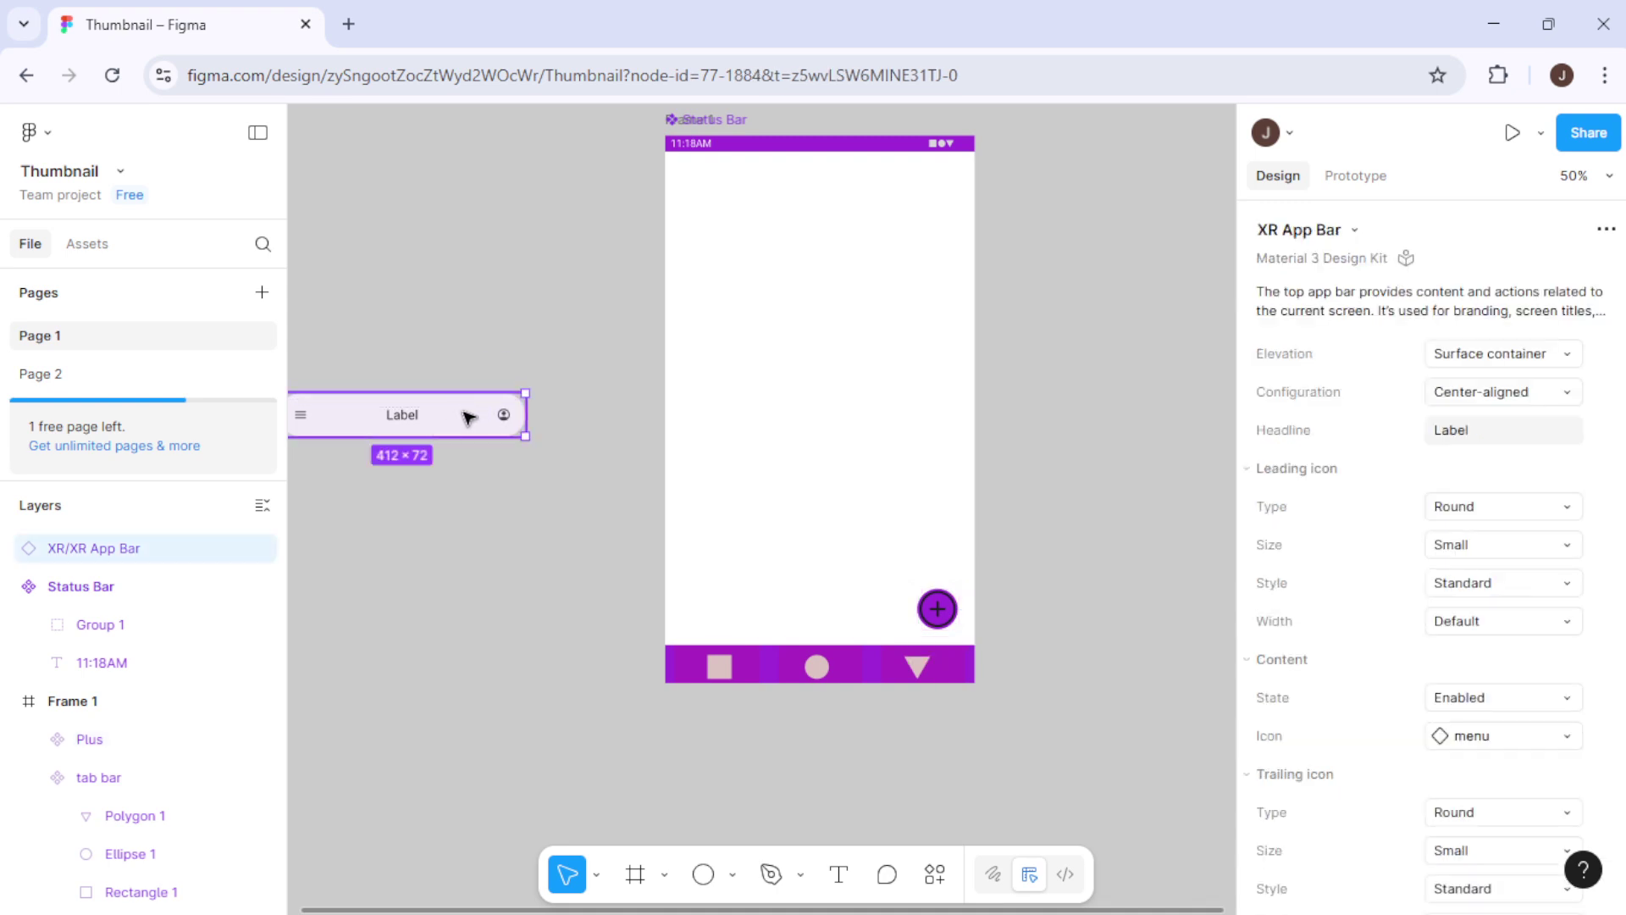
pyautogui.moveTo(468, 417); pyautogui.dragTo(853, 178)
# - Set the XR App Bar's constraints to Right horizontally and Center vertically
pyautogui.scroll(-3, 1431, 623)
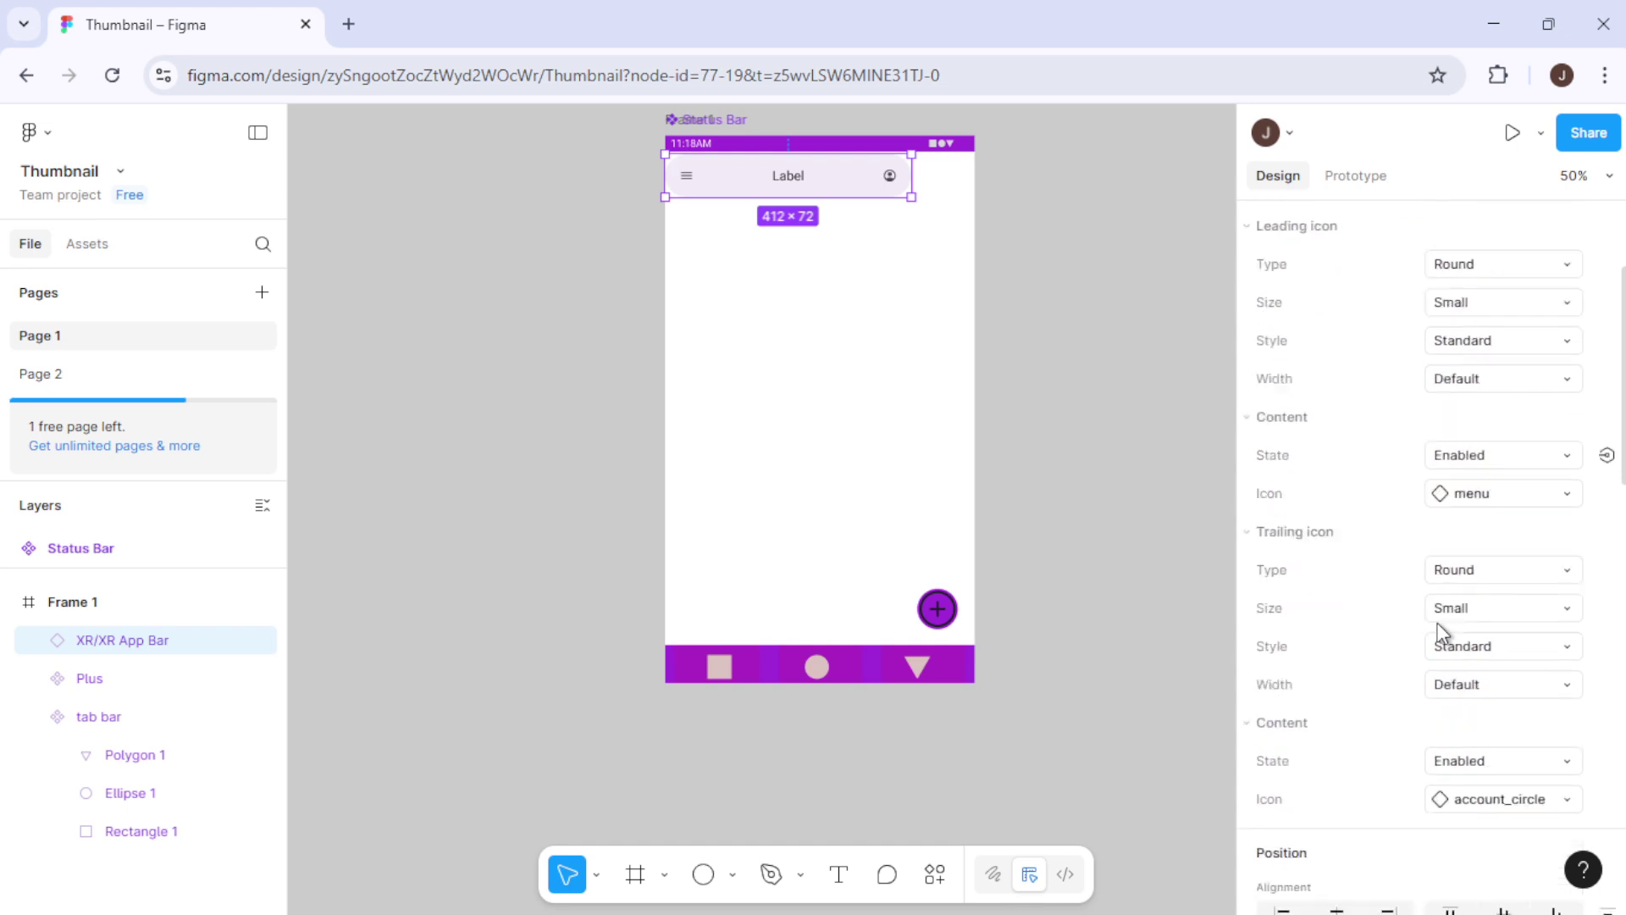
pyautogui.scroll(-6, 1439, 630)
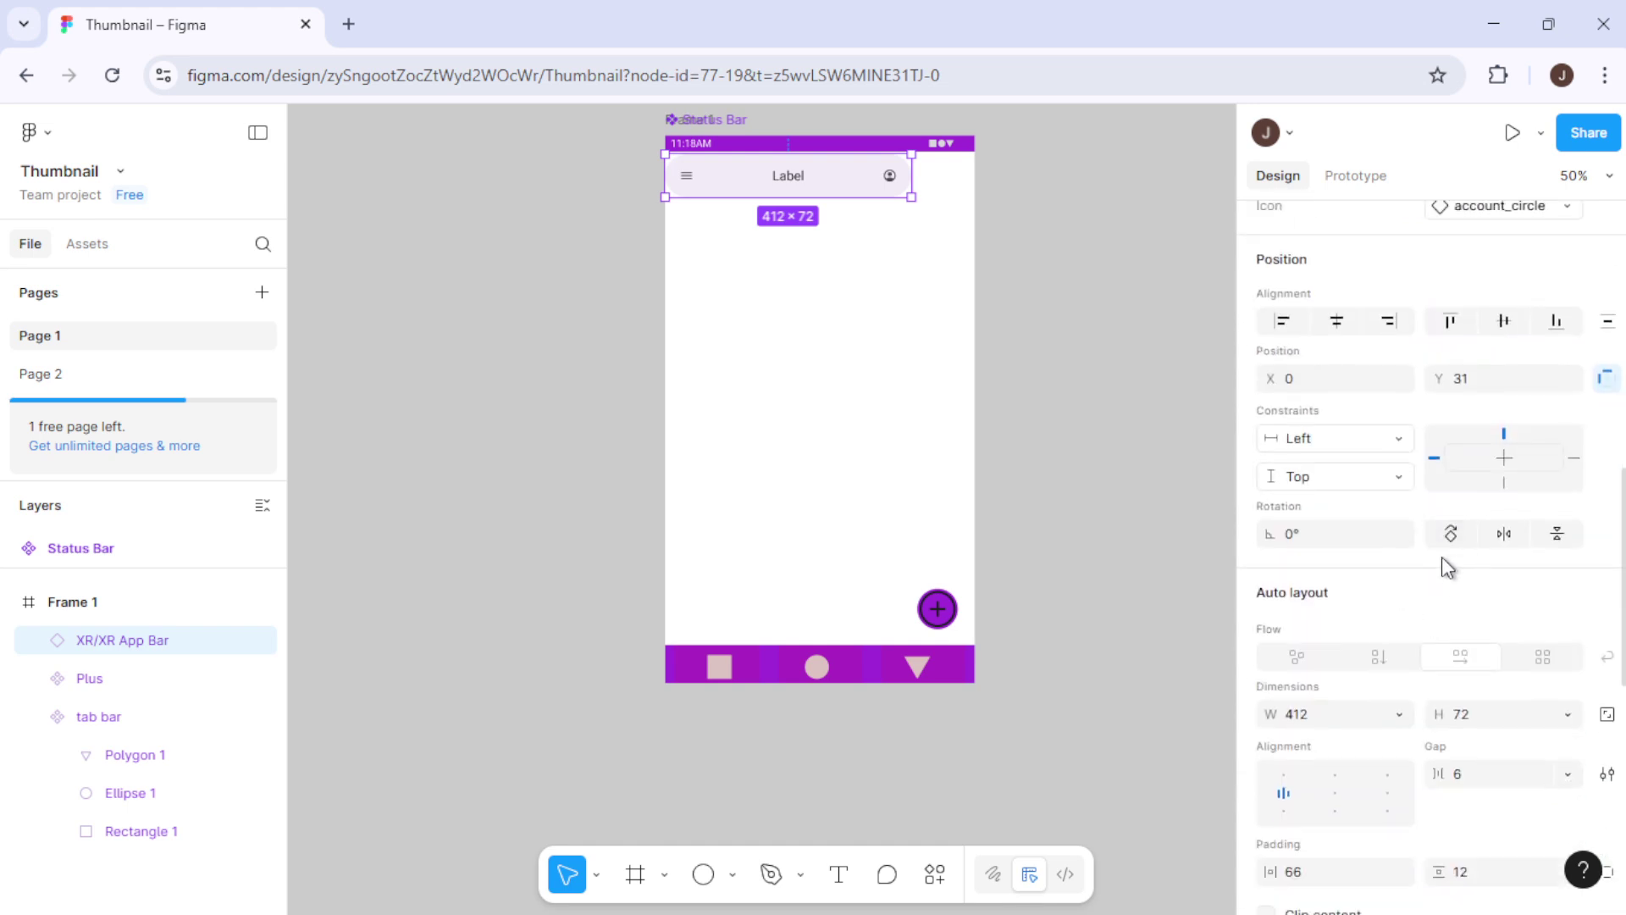
pyautogui.click(1573, 457)
pyautogui.click(1505, 479)
pyautogui.click(1507, 458)
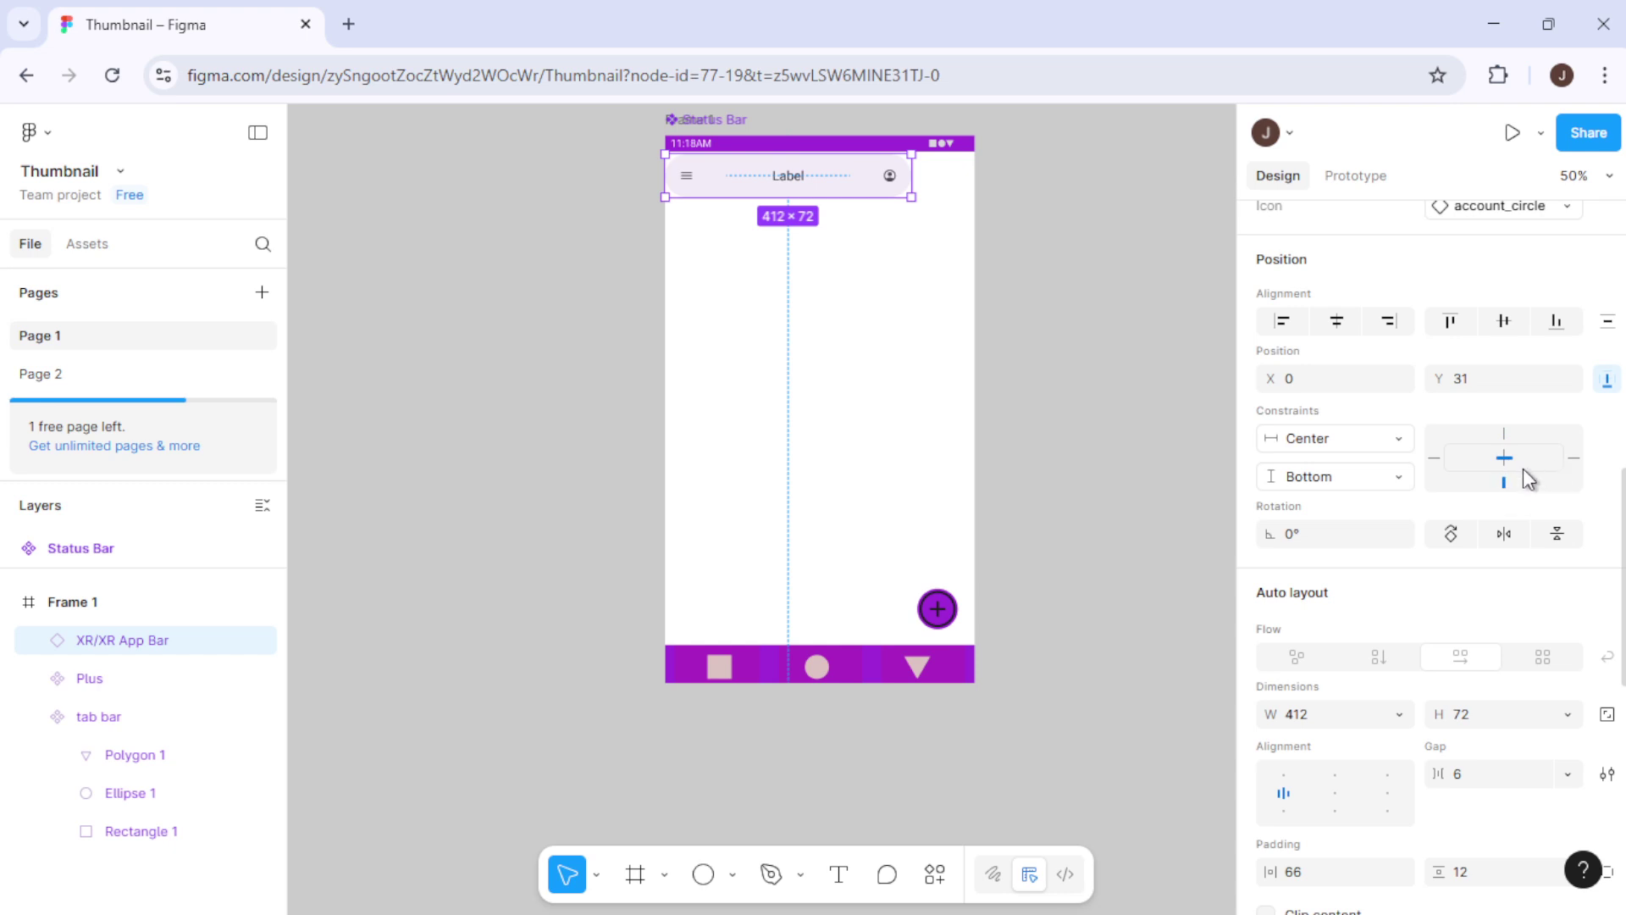
pyautogui.click(1502, 464)
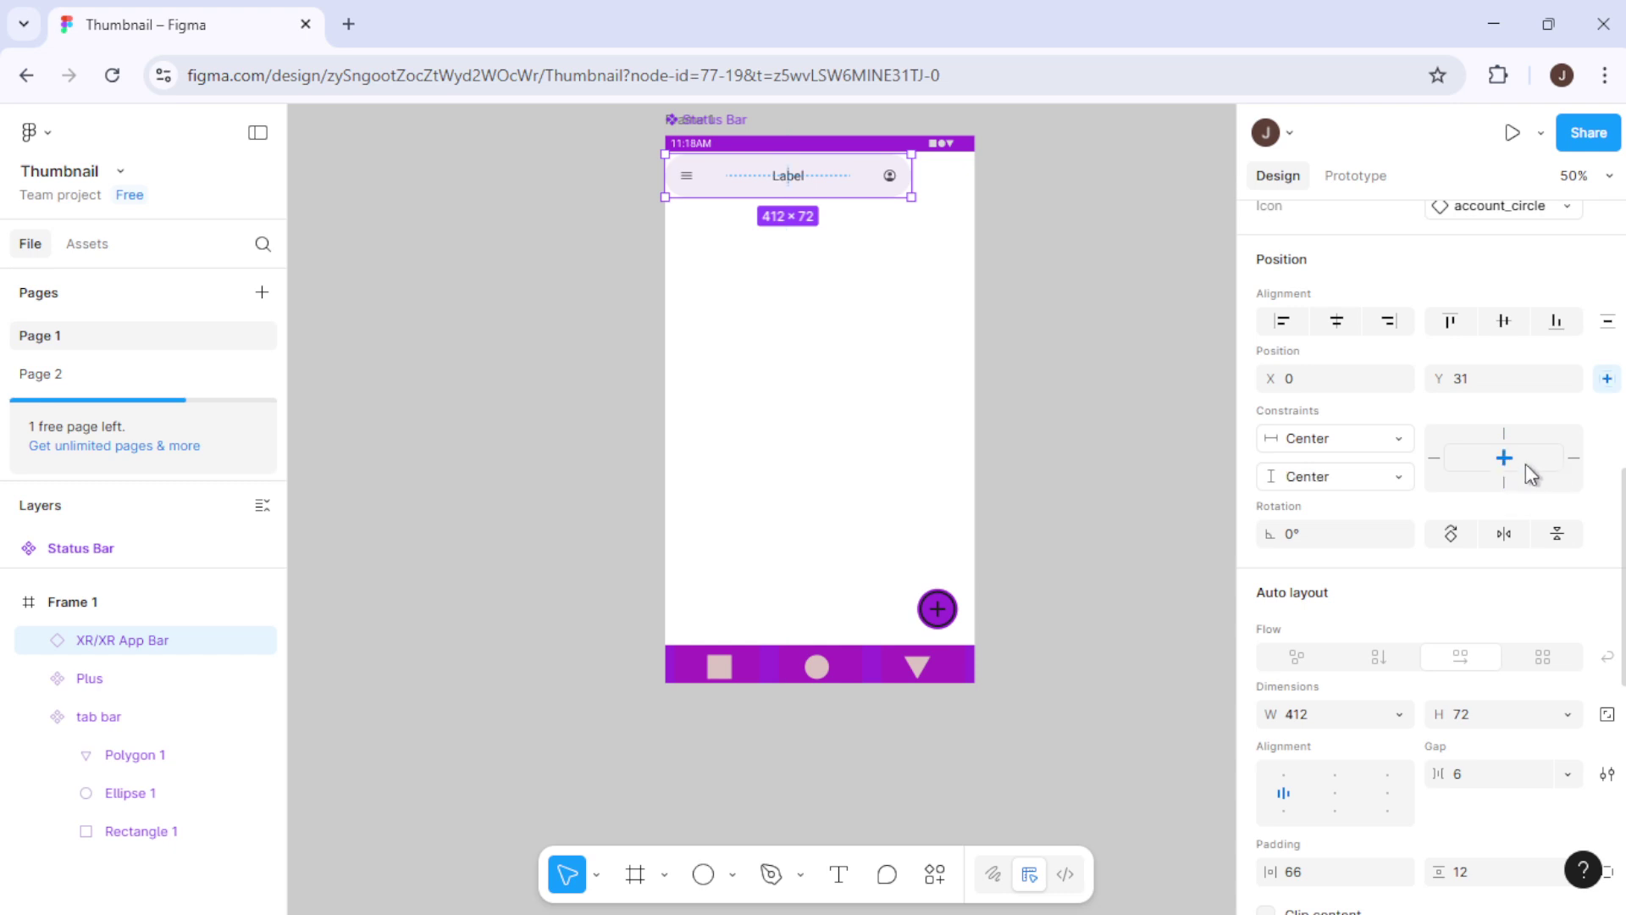
pyautogui.click(1578, 459)
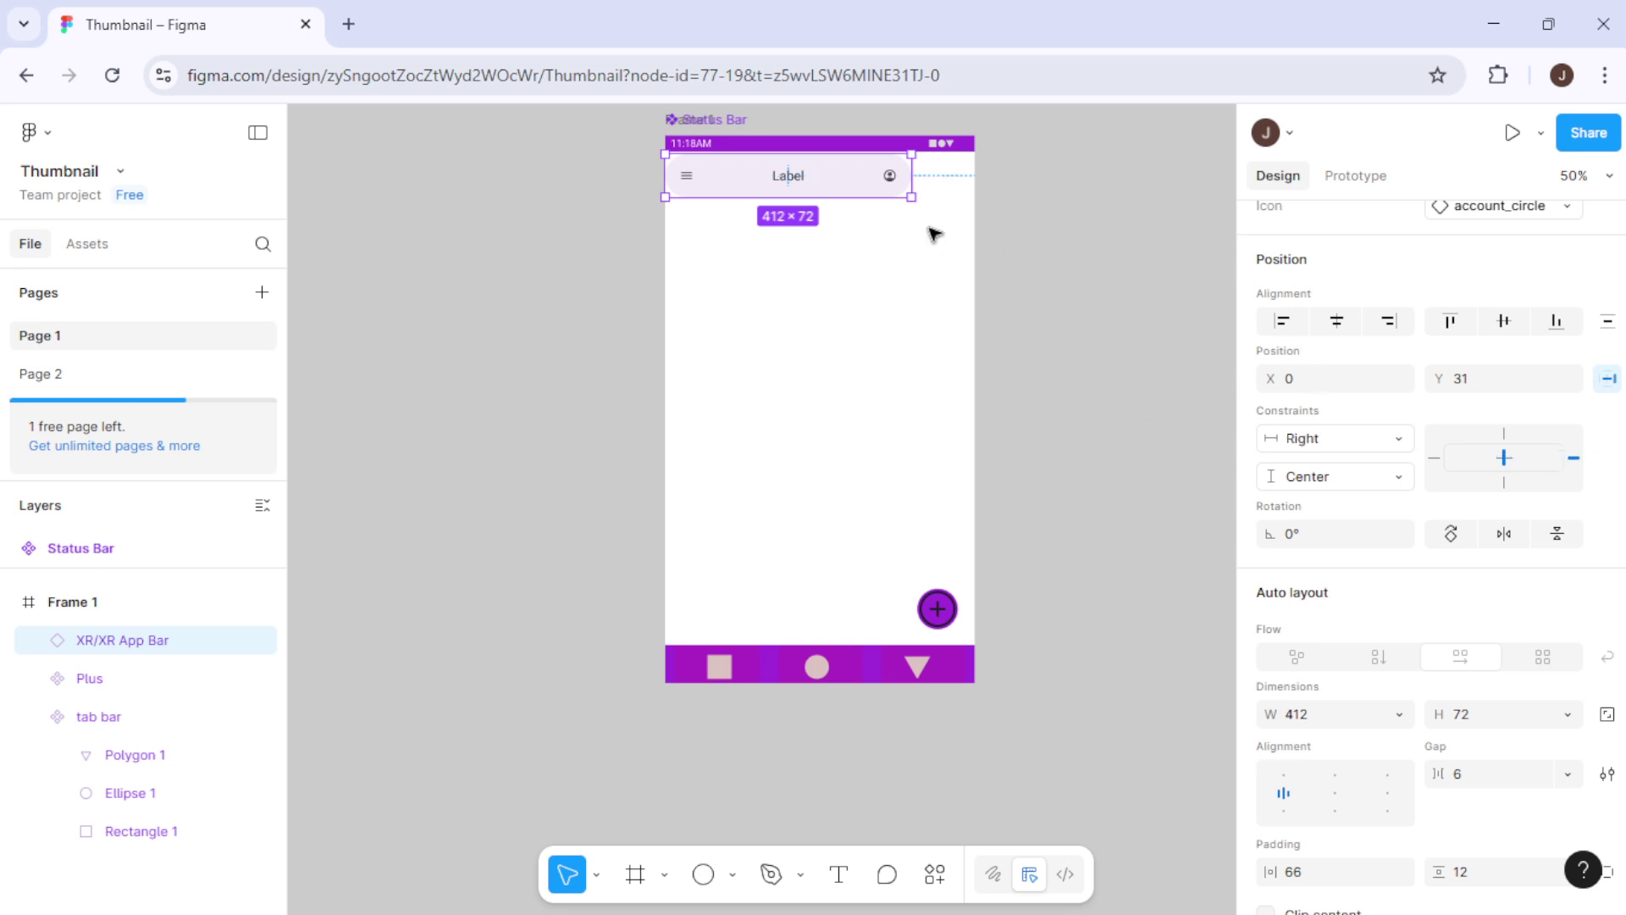
# - Widen the XR App Bar to 518 so it fills the full width of Frame 1
pyautogui.moveTo(914, 172); pyautogui.dragTo(972, 172)
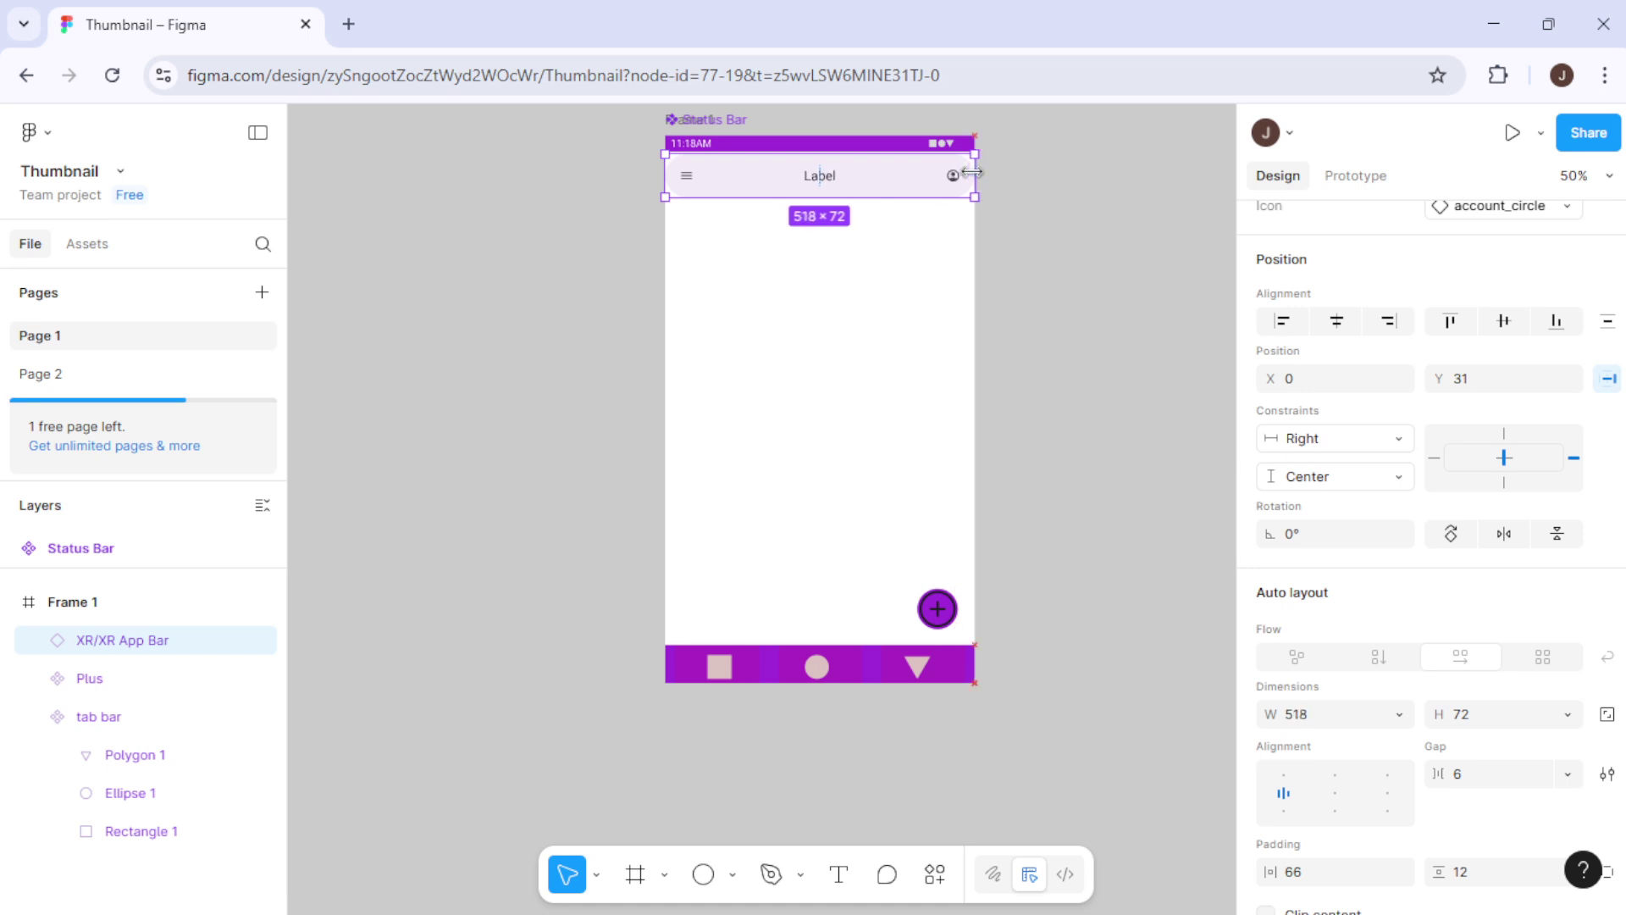
pyautogui.click(971, 289)
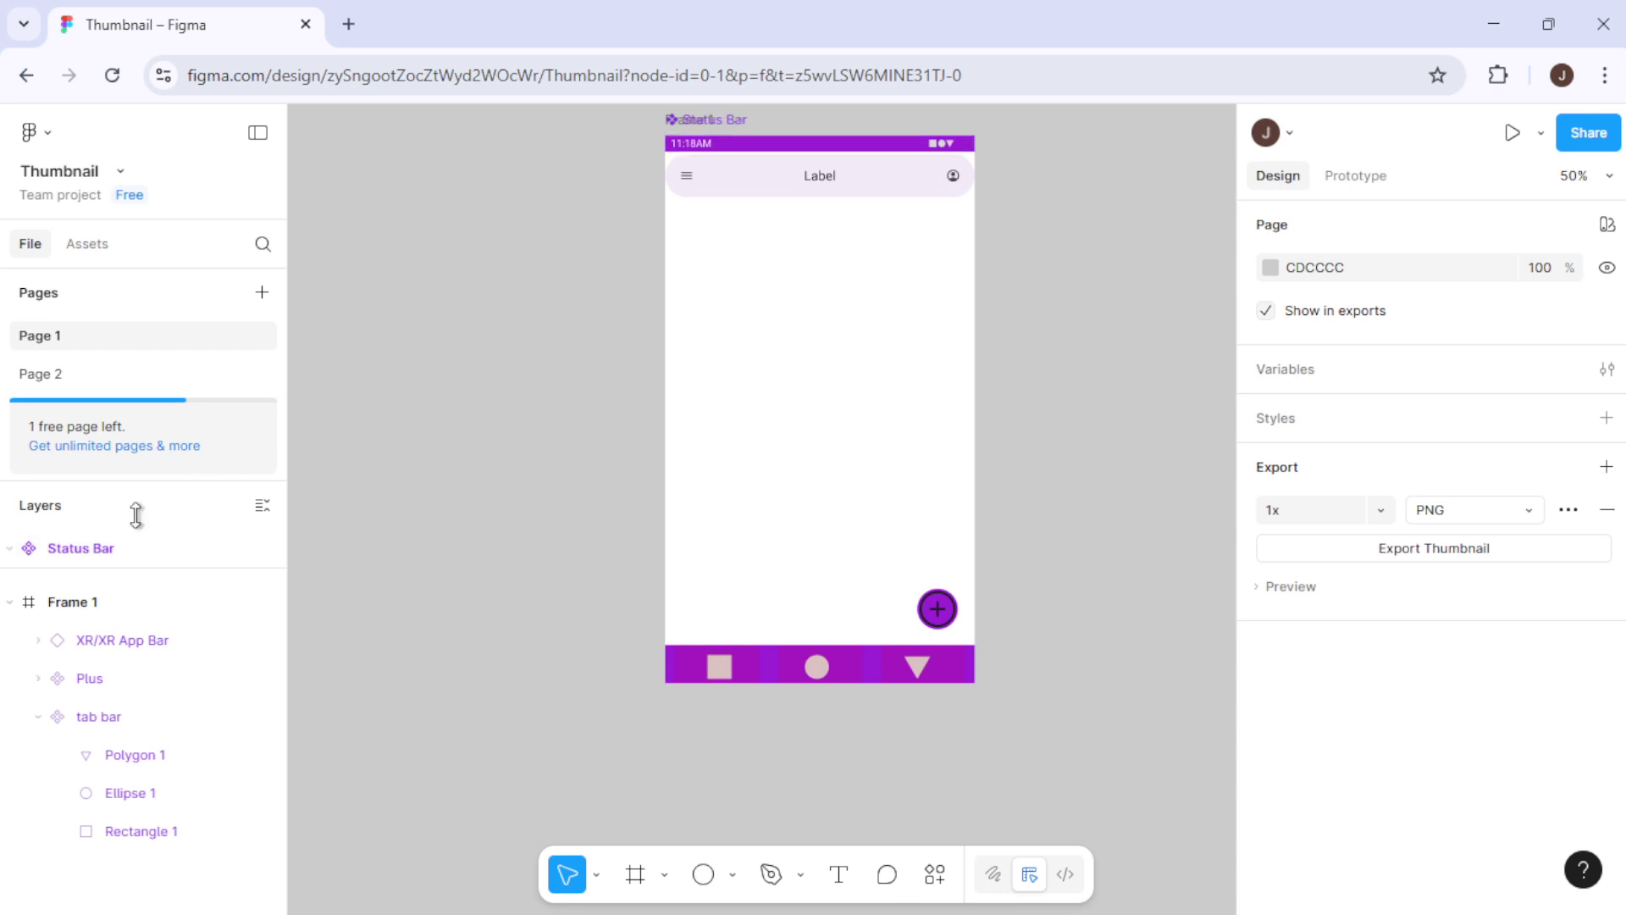
# - Select Frame 1 as the object to resize
pyautogui.click(61, 557)
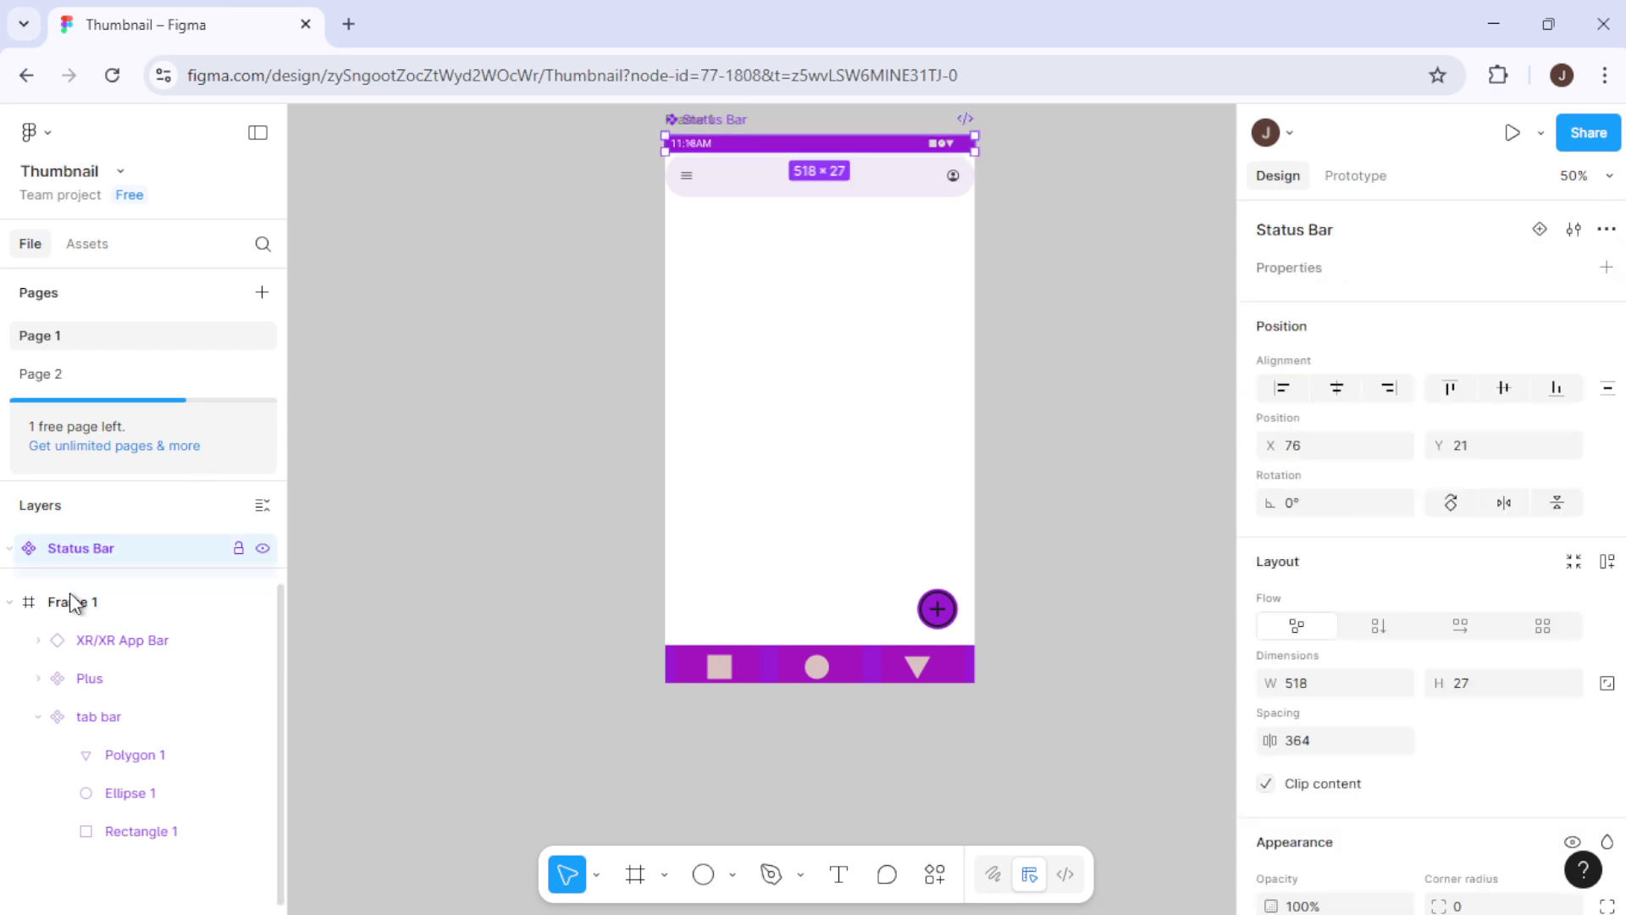
pyautogui.click(71, 596)
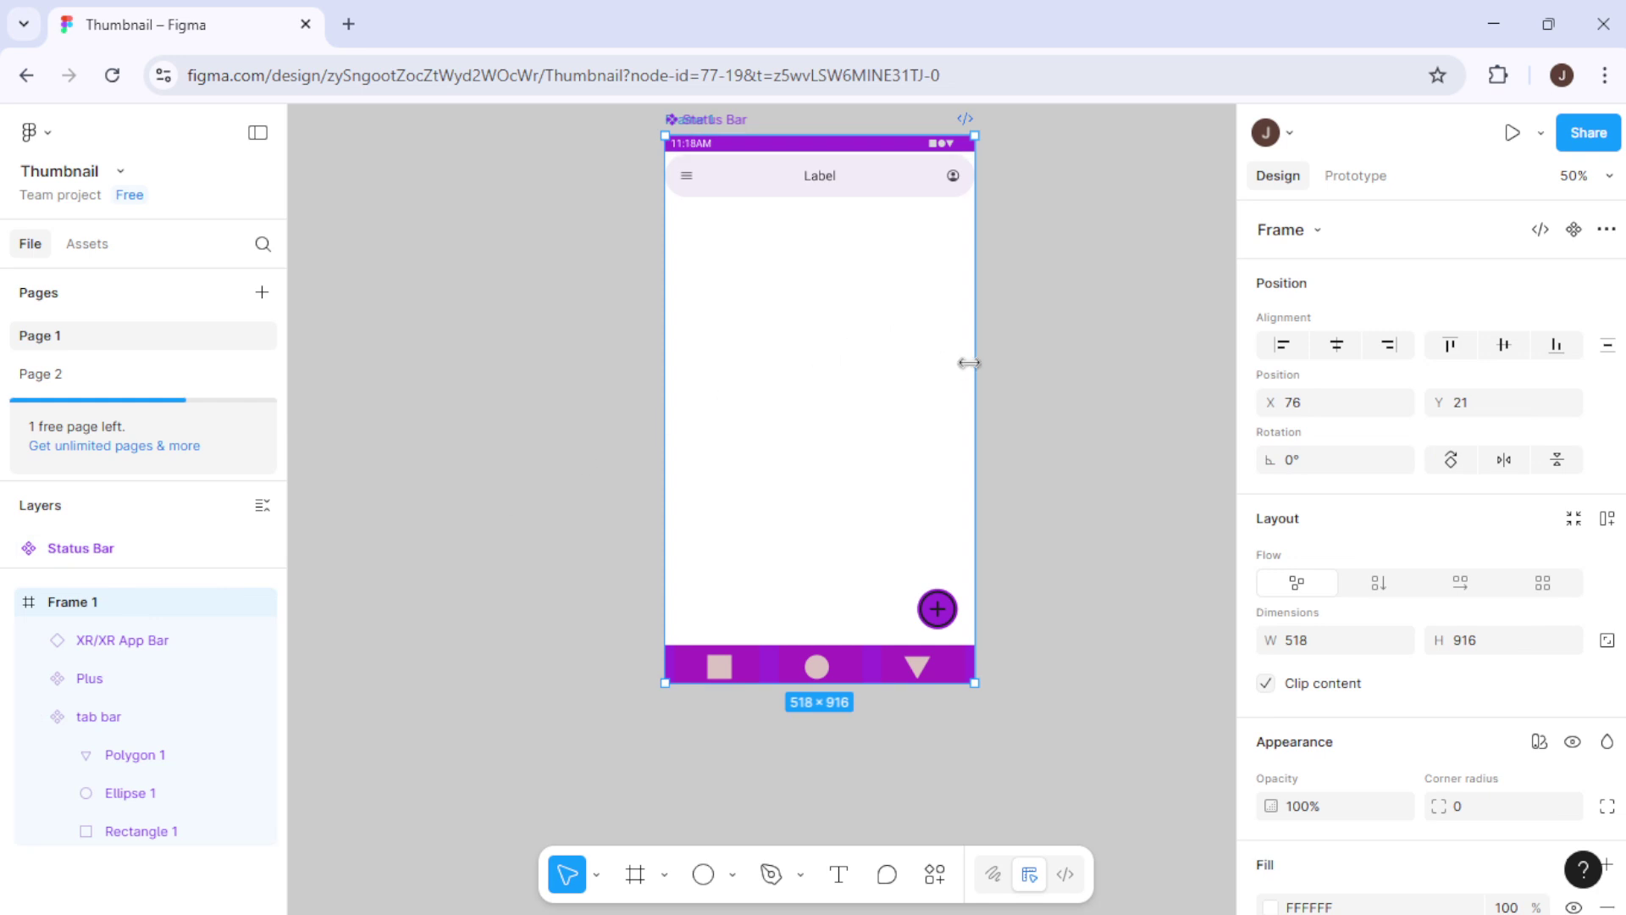